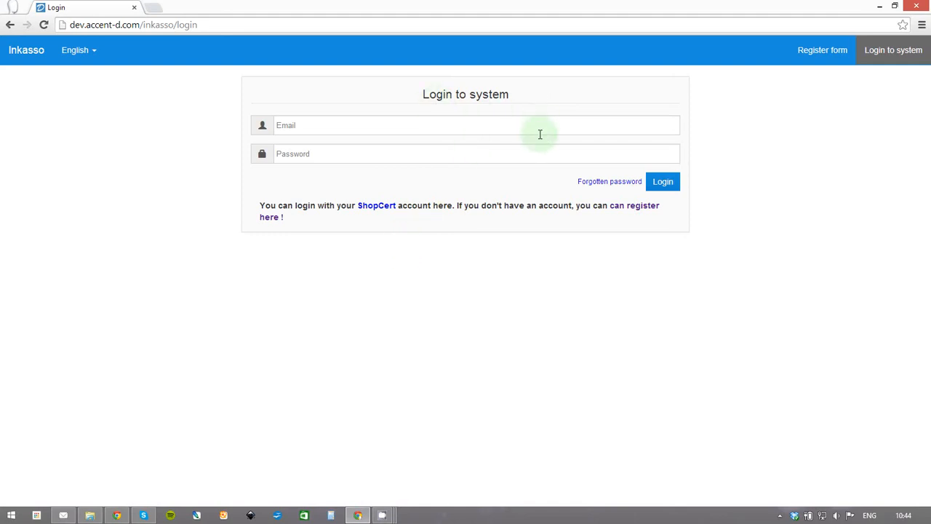
Log in to the merchant account using the saved login e-mail and password.
left_click(404, 136)
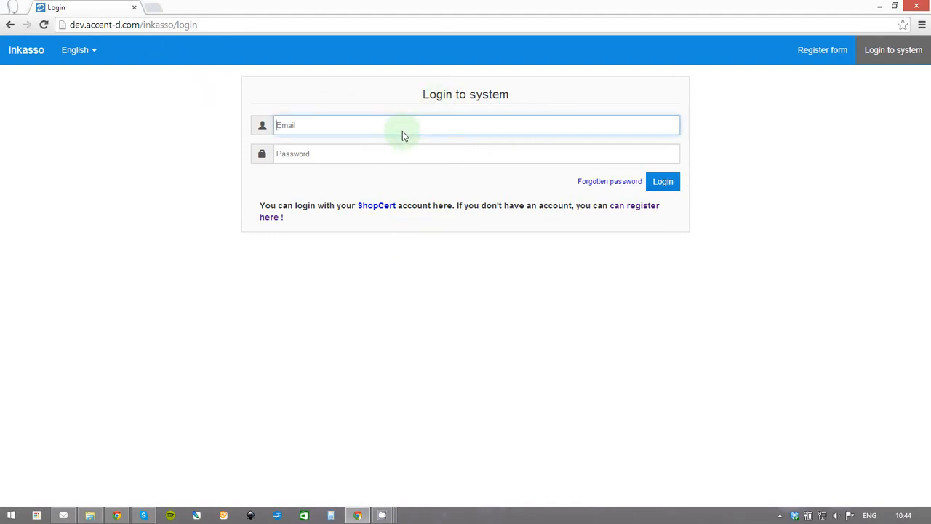
left_click(396, 144)
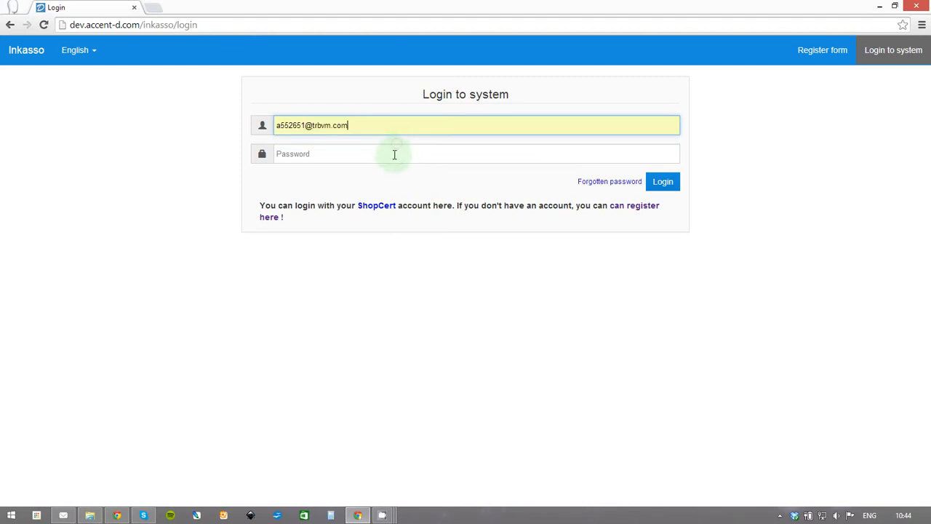
left_click(396, 156)
type("••")
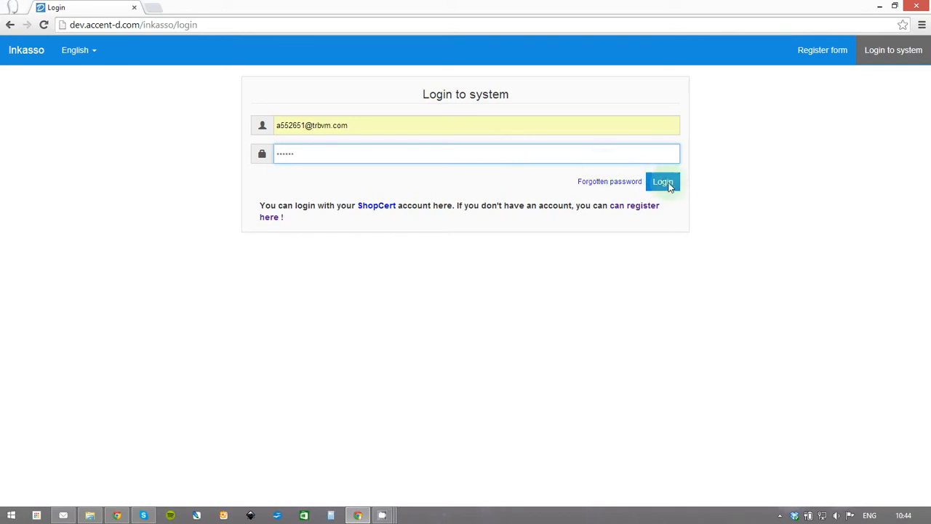
left_click(675, 186)
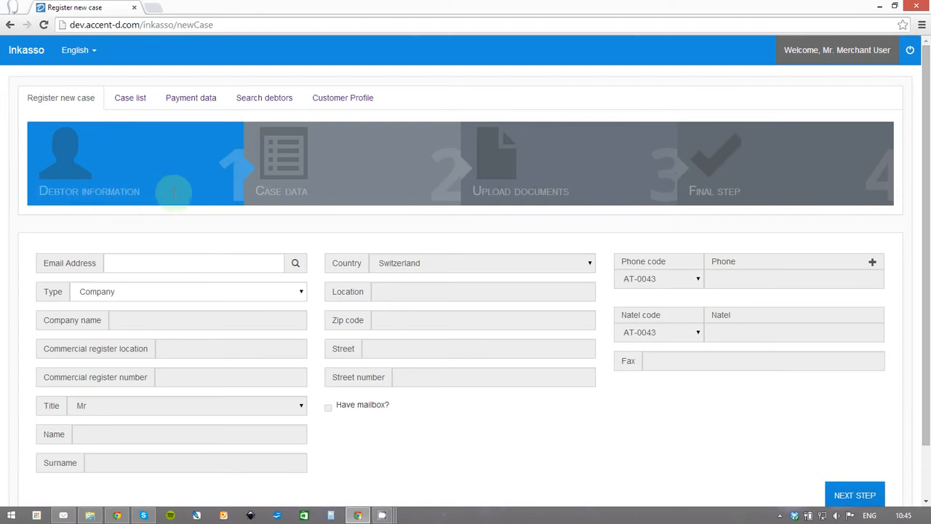
Enter the debtor's e-mail address in the Email Address field.
left_click(169, 264)
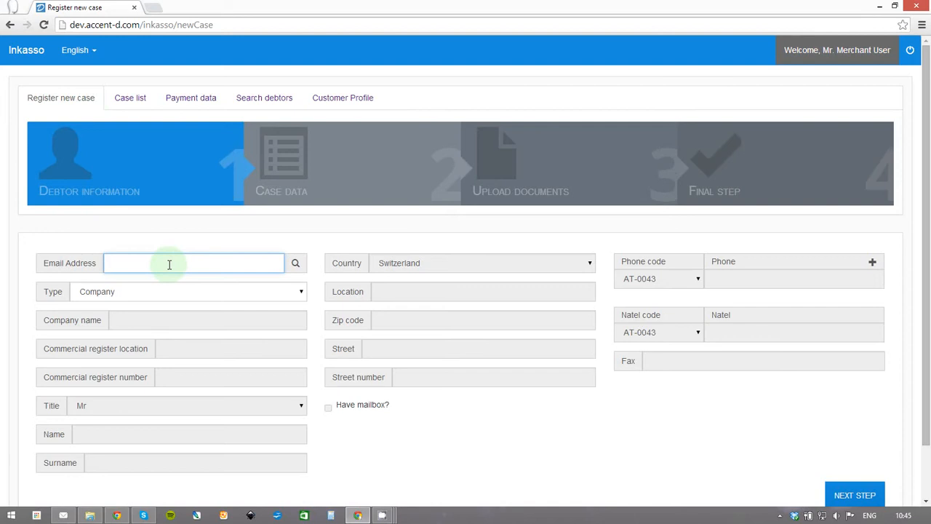
type("debtor")
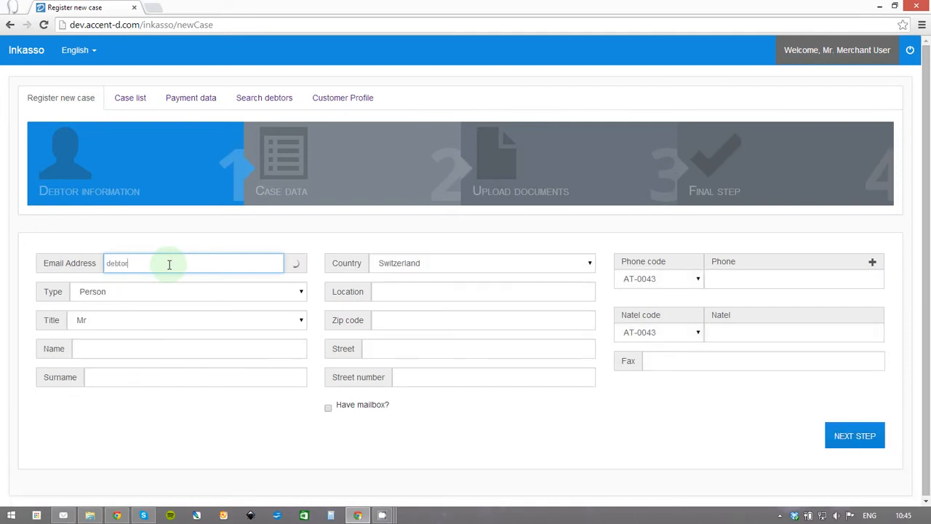
type("56@domain.com")
Set the debtor type to Person after briefly switching it to Company.
left_click(134, 298)
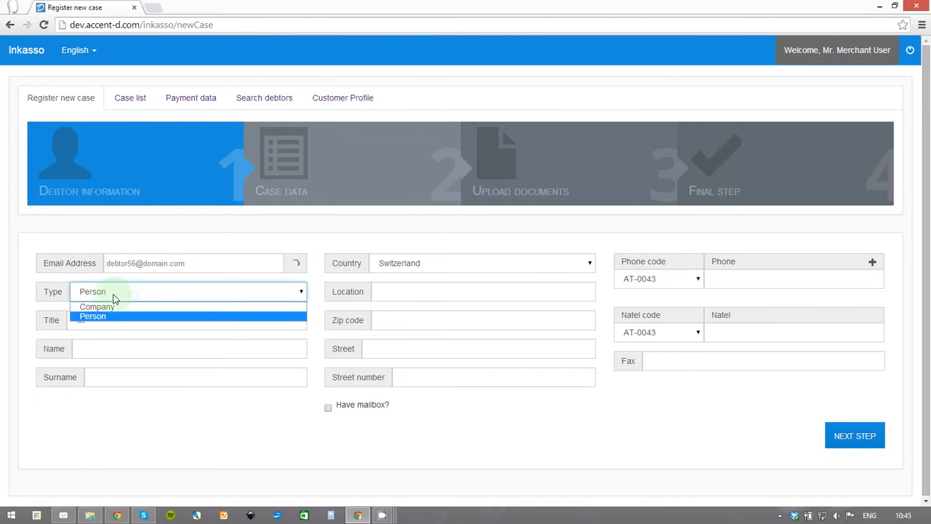
left_click(99, 309)
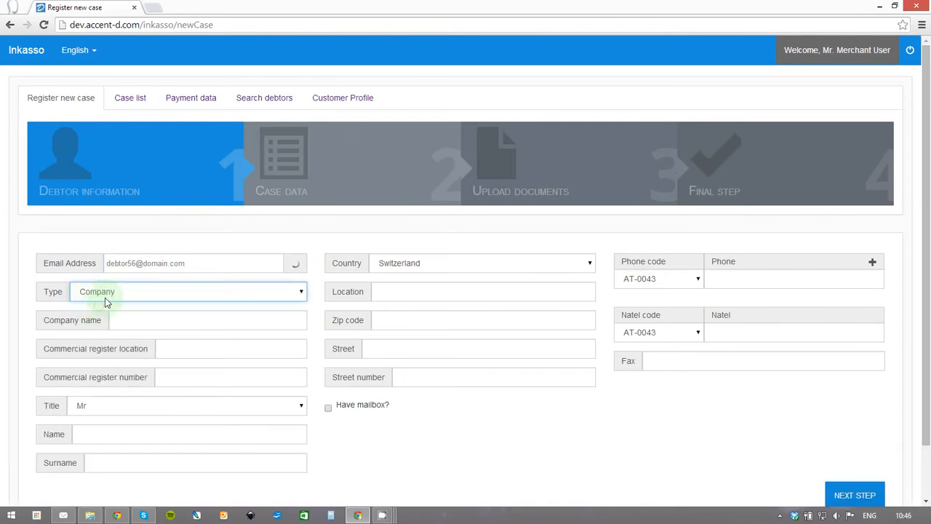
left_click(135, 294)
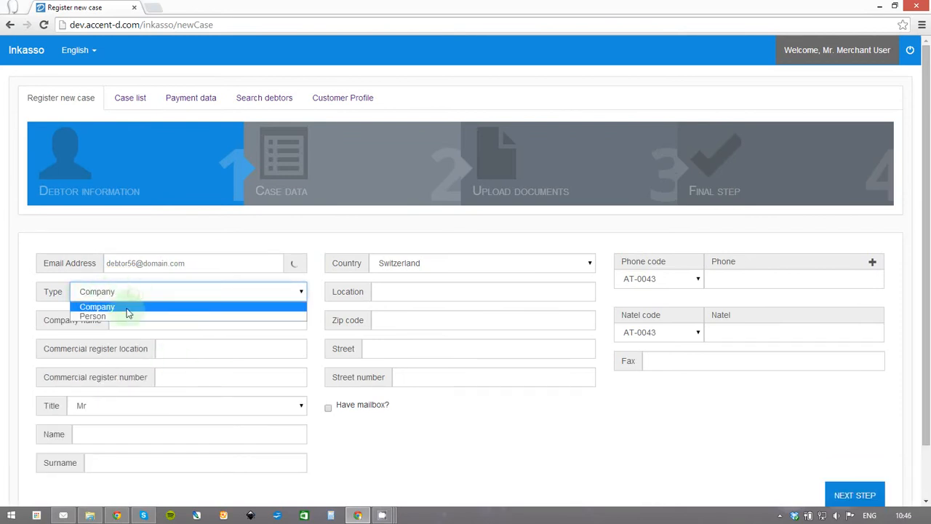
left_click(123, 310)
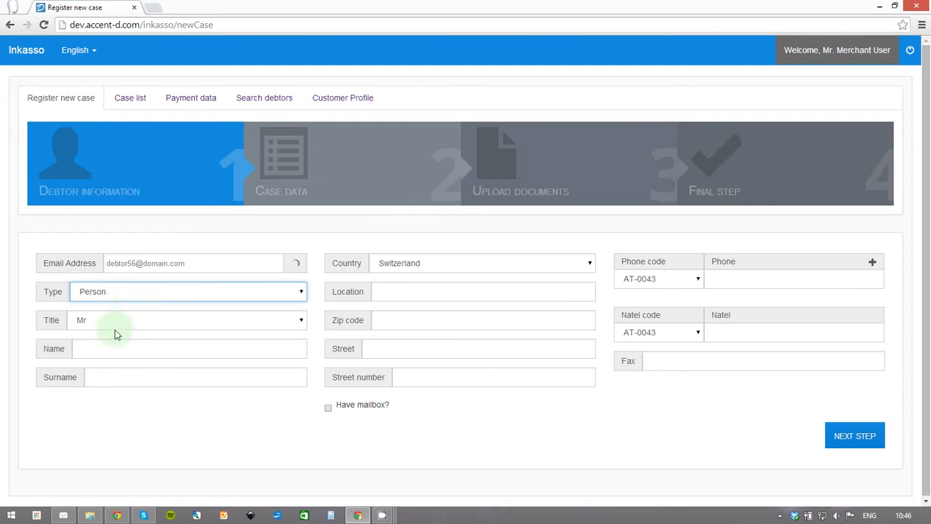
Enter the debtor's first name and move on to the surname field.
left_click(114, 348)
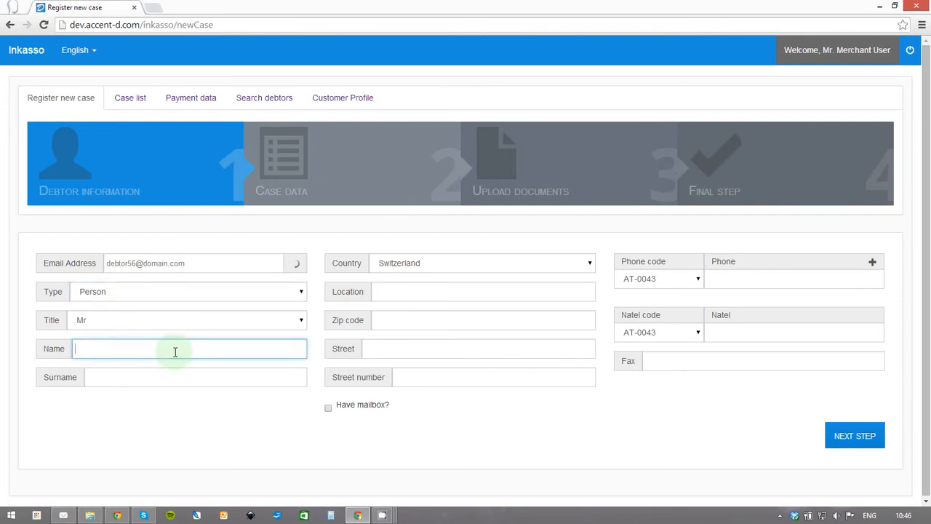
type("John")
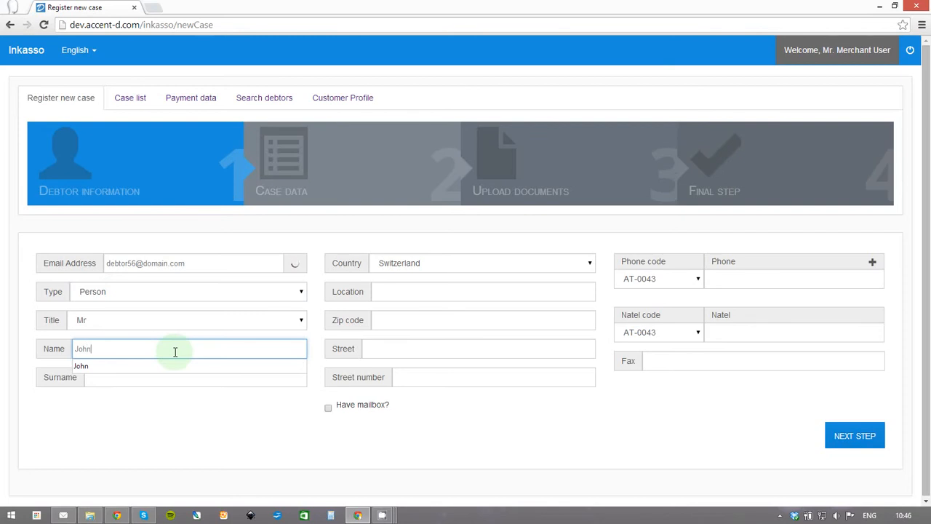
type("ny")
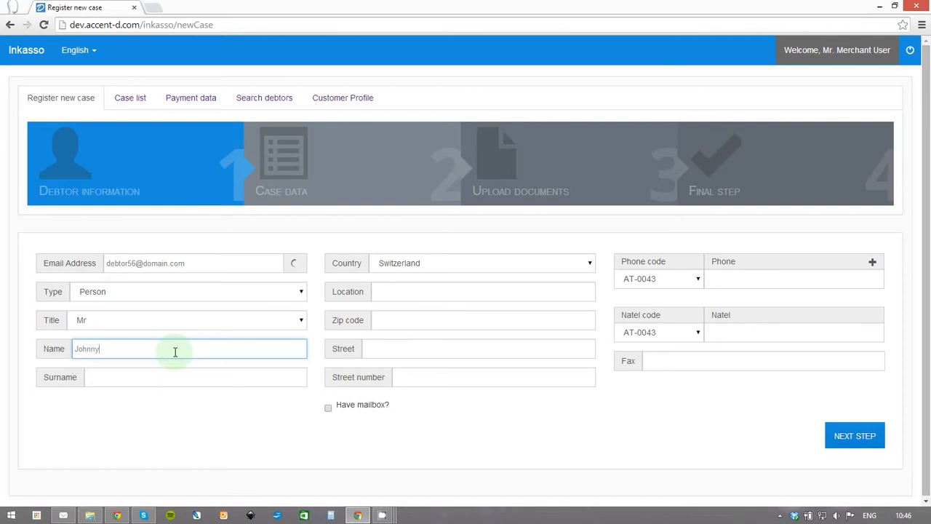
key("Tab")
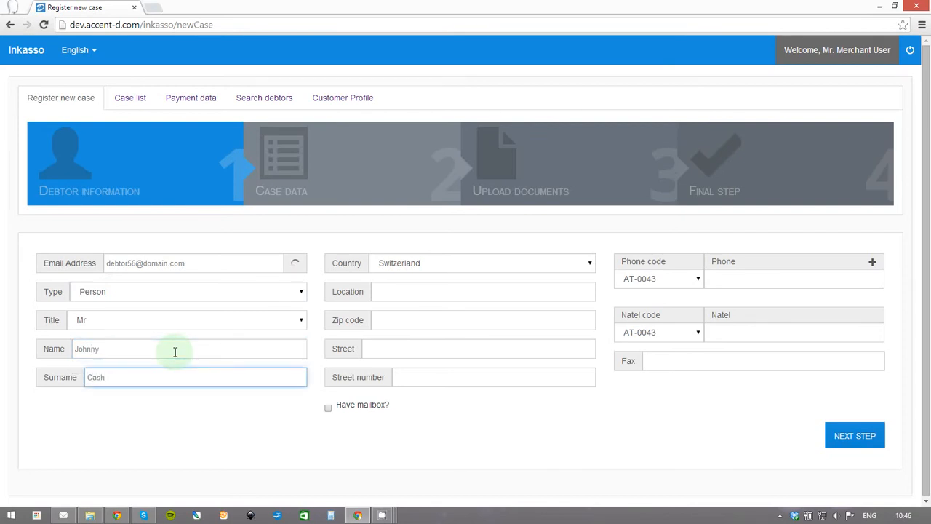
Set the debtor's country to Germany and fill in the location and zip code.
left_click(400, 262)
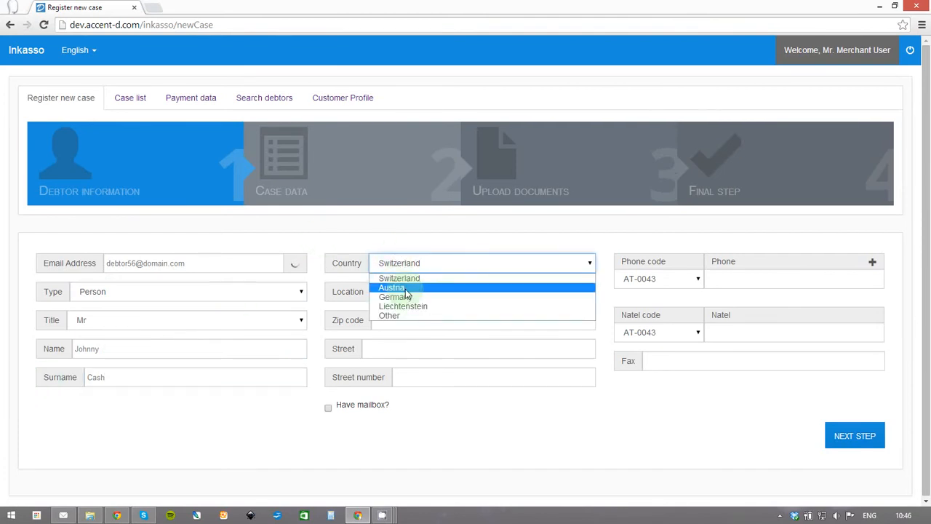
left_click(406, 296)
left_click(409, 285)
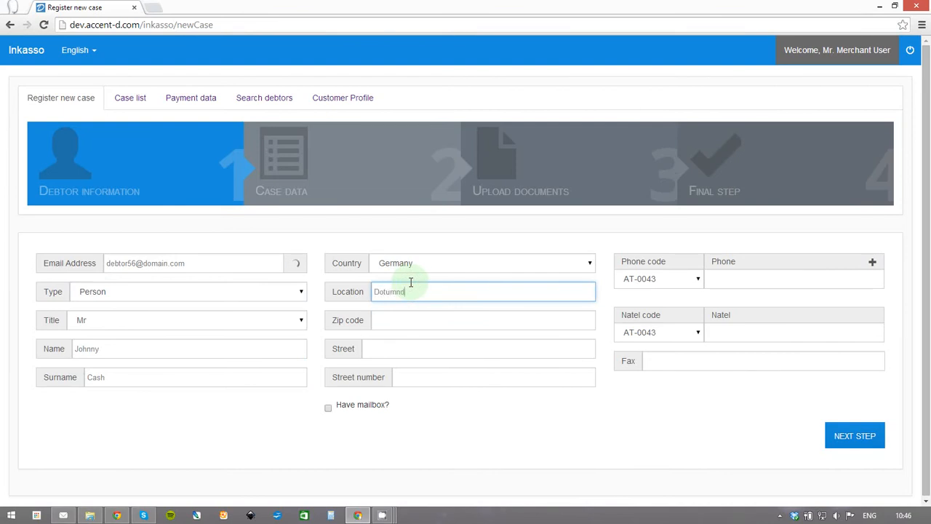
left_click(410, 324)
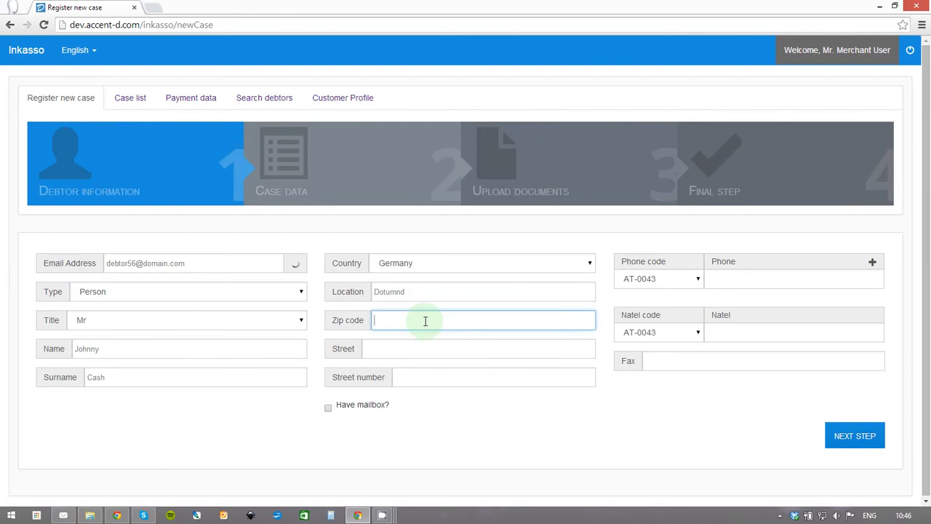
type("123456")
Enter the debtor's street and street number, leaving Have mailbox? unticked.
left_click(401, 346)
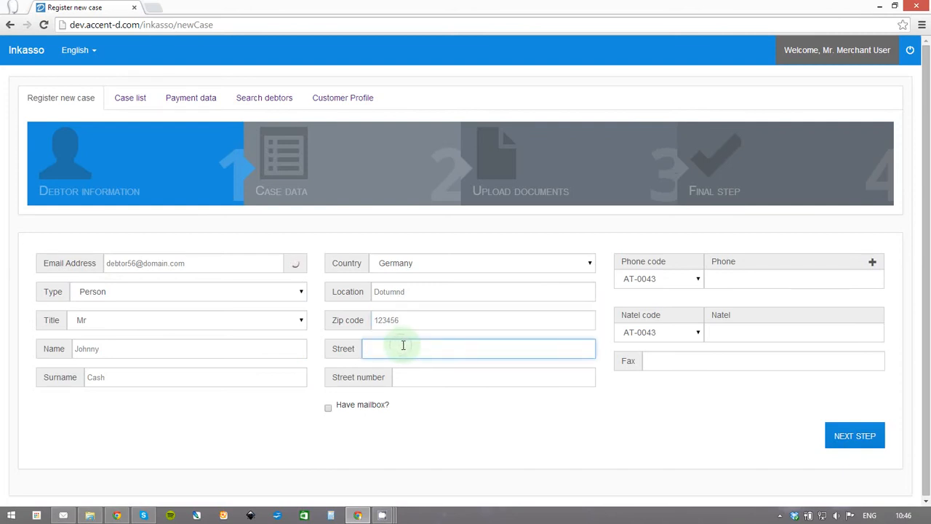
type("Stra")
left_click(437, 377)
left_click(433, 351)
type("ass")
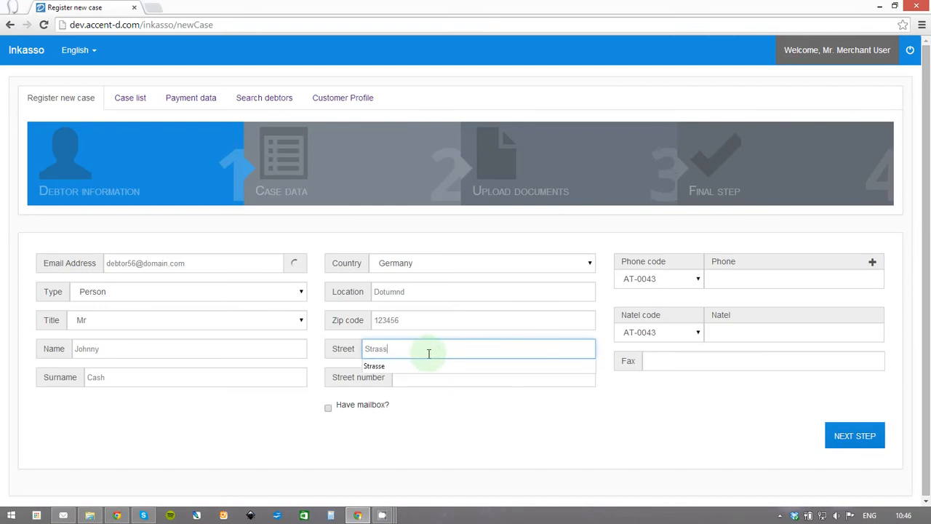
left_click(430, 367)
left_click(437, 371)
type("2")
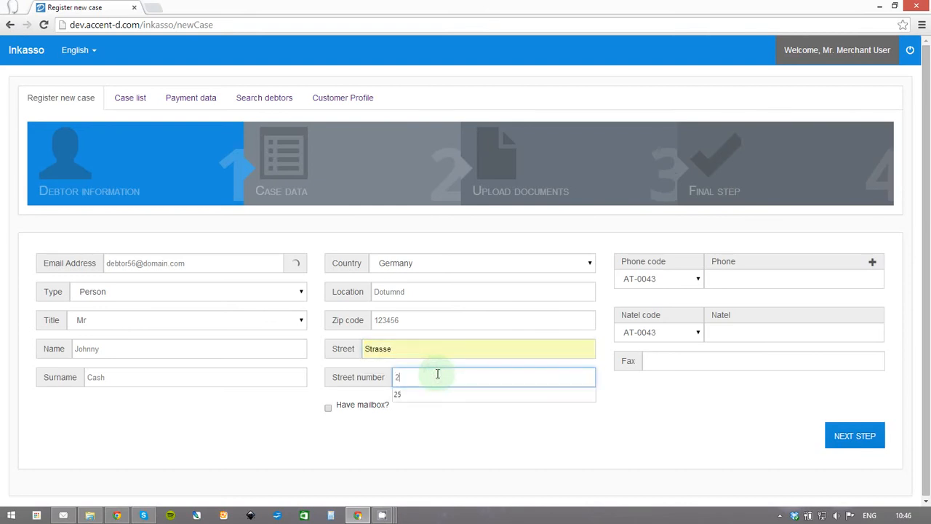
type("5")
left_click(370, 405)
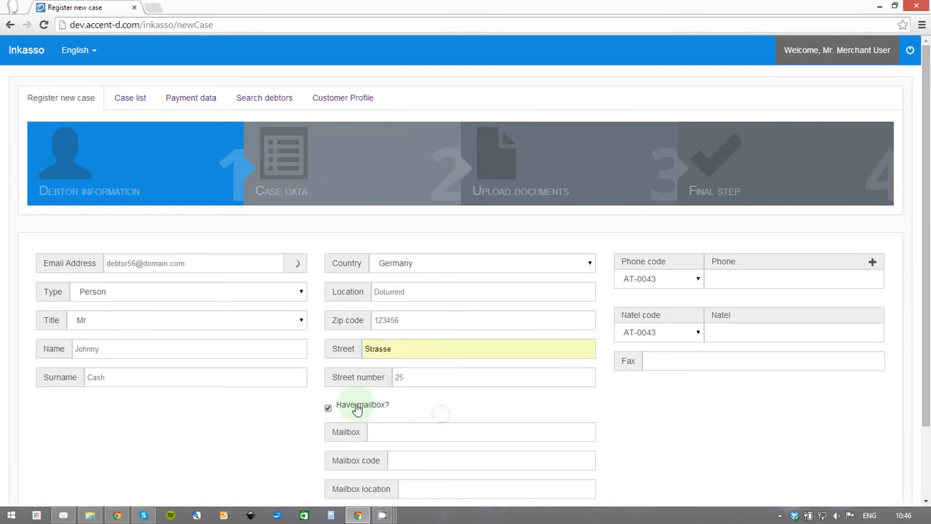
scroll(376, 408, "down", 2)
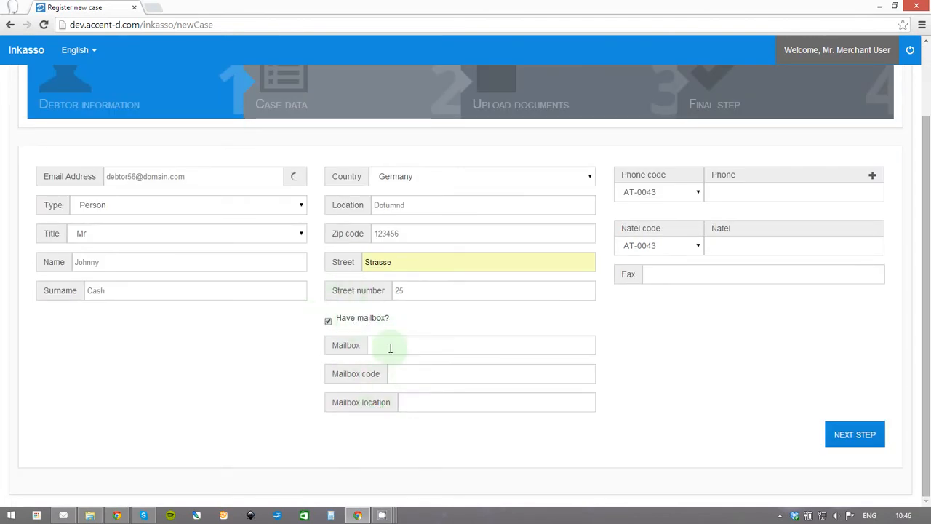
left_click(339, 319)
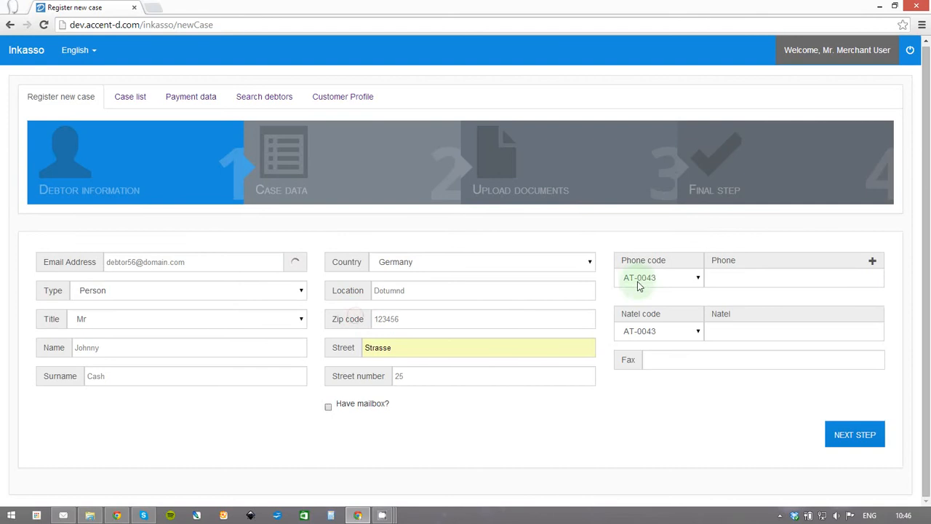
Set both the phone and mobile country codes to DE-0049.
left_click(743, 277)
left_click(691, 277)
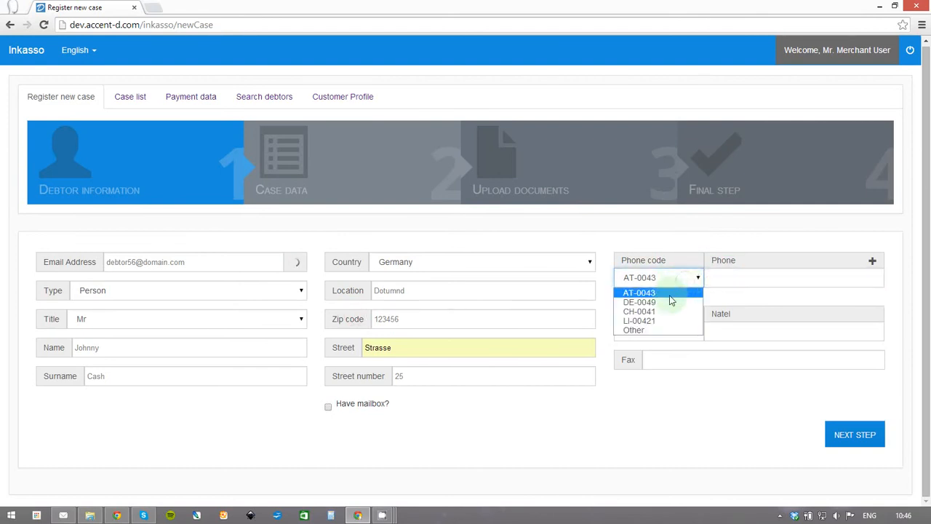
left_click(670, 302)
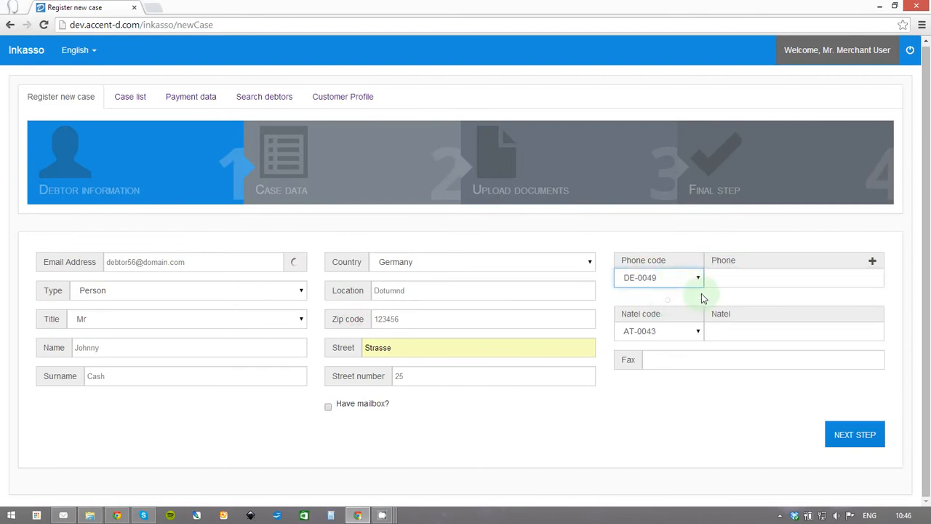
left_click(745, 285)
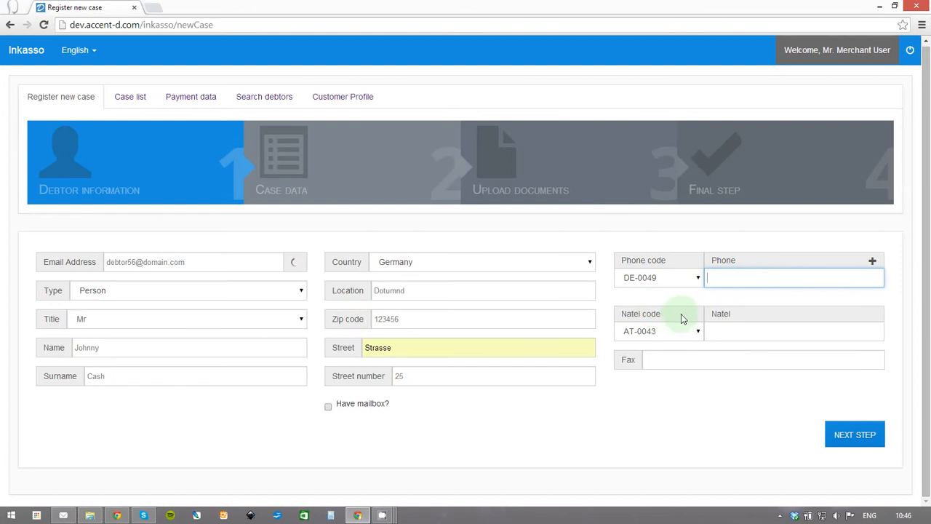
left_click(727, 331)
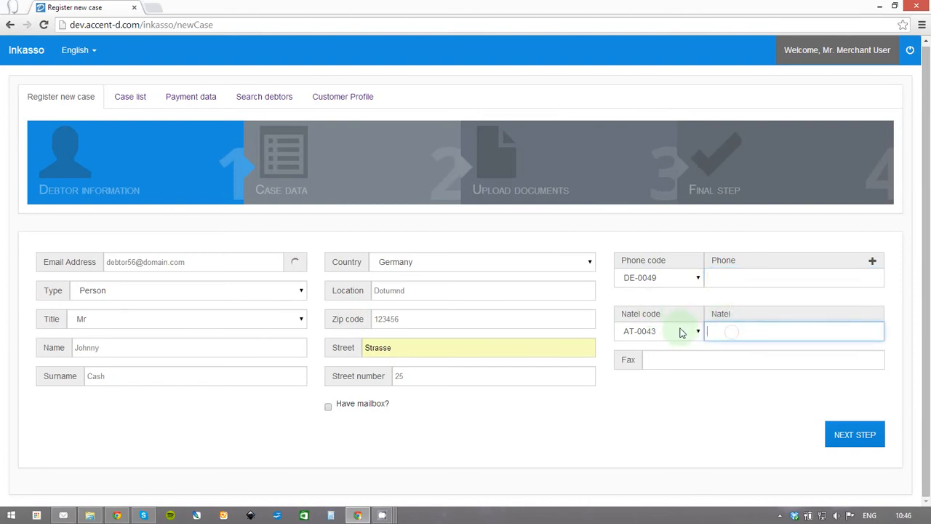
left_click(680, 331)
left_click(657, 356)
Enter the debtor's phone and mobile numbers, adding then removing an extra phone row.
left_click(738, 276)
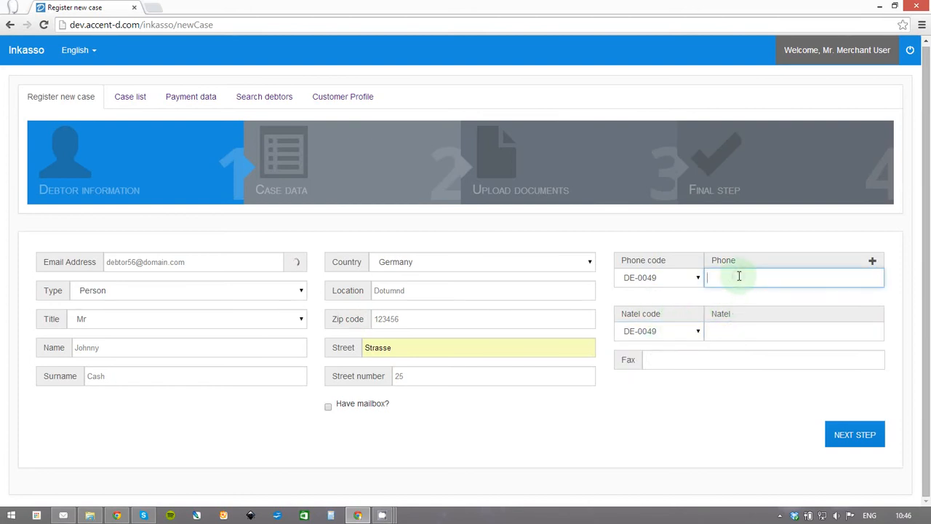
type("123456")
left_click(736, 329)
type("456789")
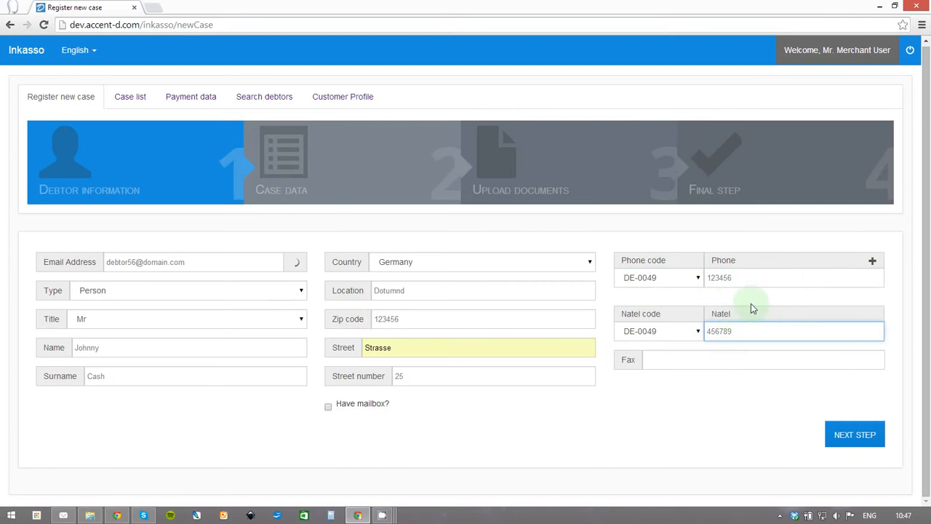
left_click(872, 266)
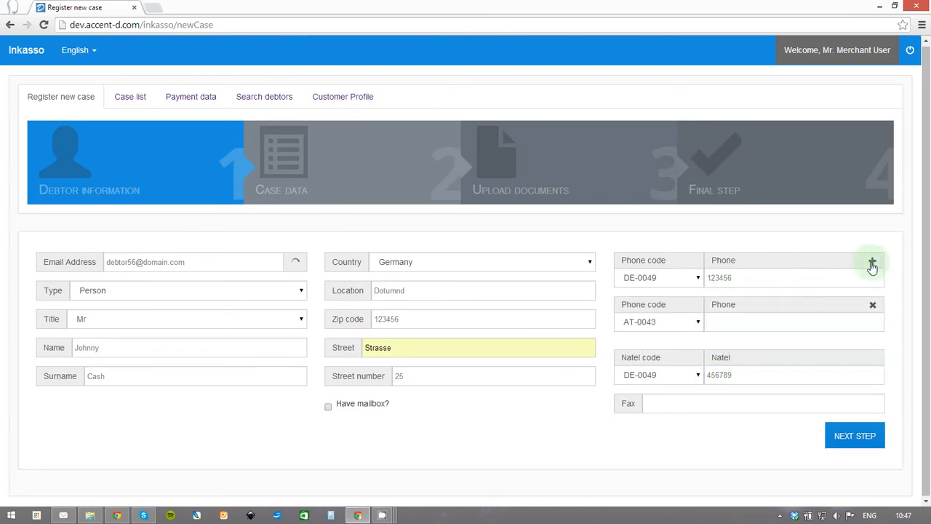
left_click(874, 306)
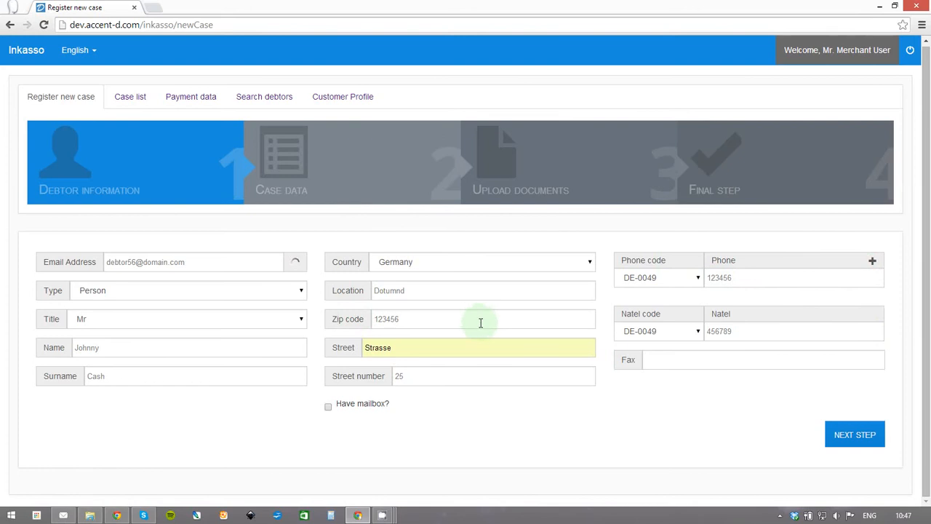
Advance to Case data, return to review the debtor form, then advance again.
left_click(862, 437)
scroll(844, 366, "down", 1)
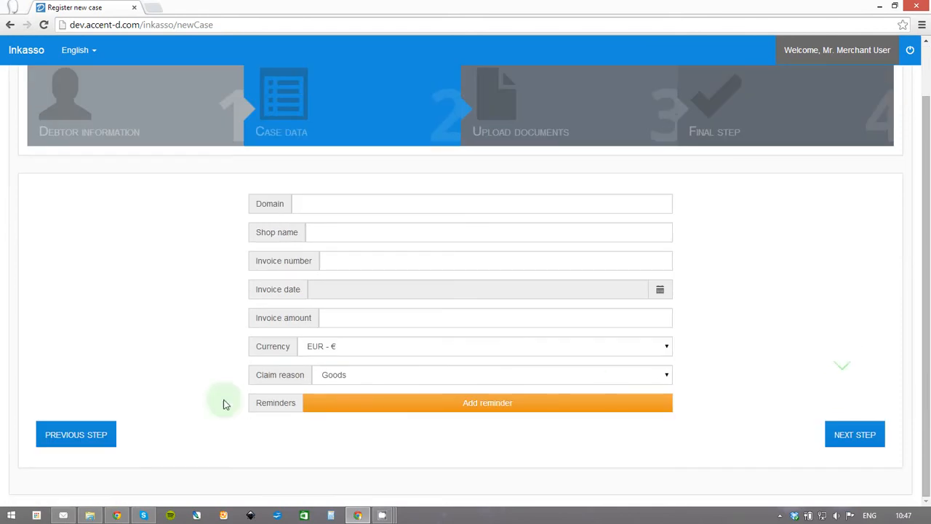
scroll(806, 369, "up", 1)
scroll(225, 455, "down", 1)
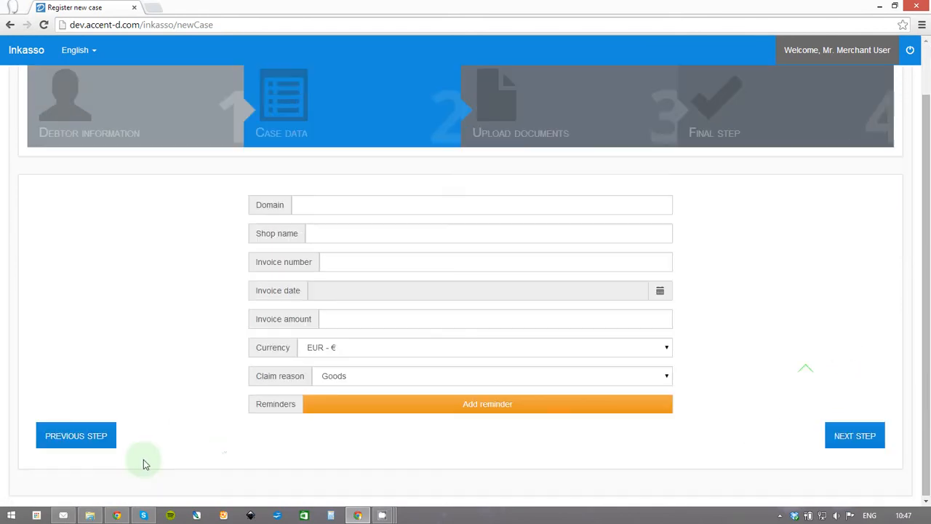
left_click(61, 436)
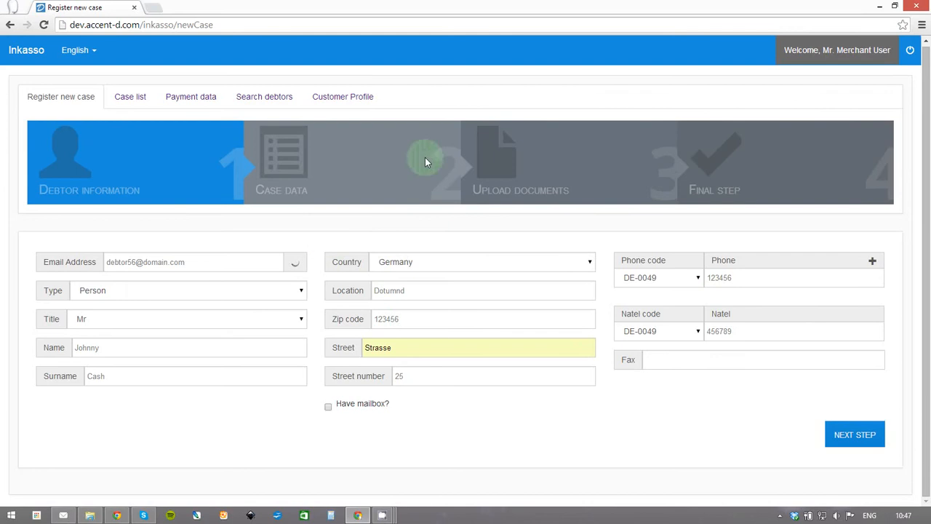
left_click(856, 436)
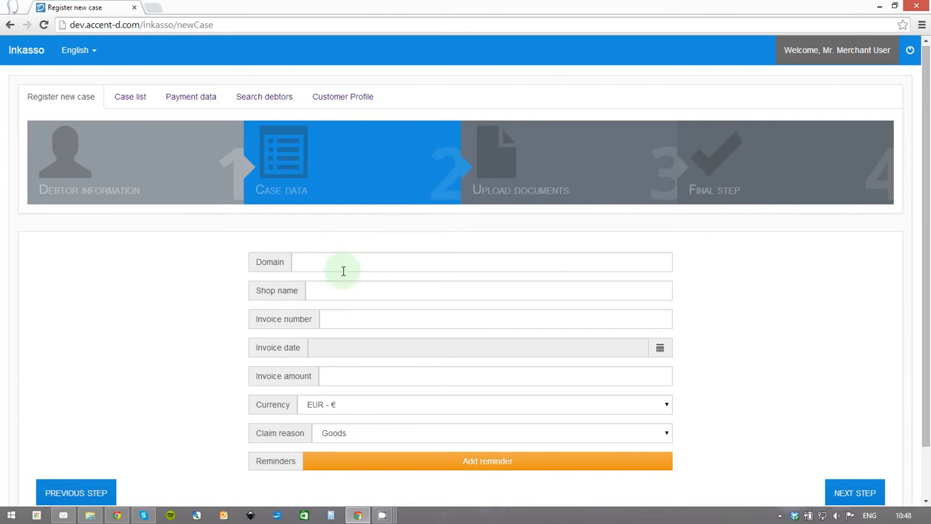
Set the domain to olx.de and the shop name to Happy Shoes.
left_click(377, 266)
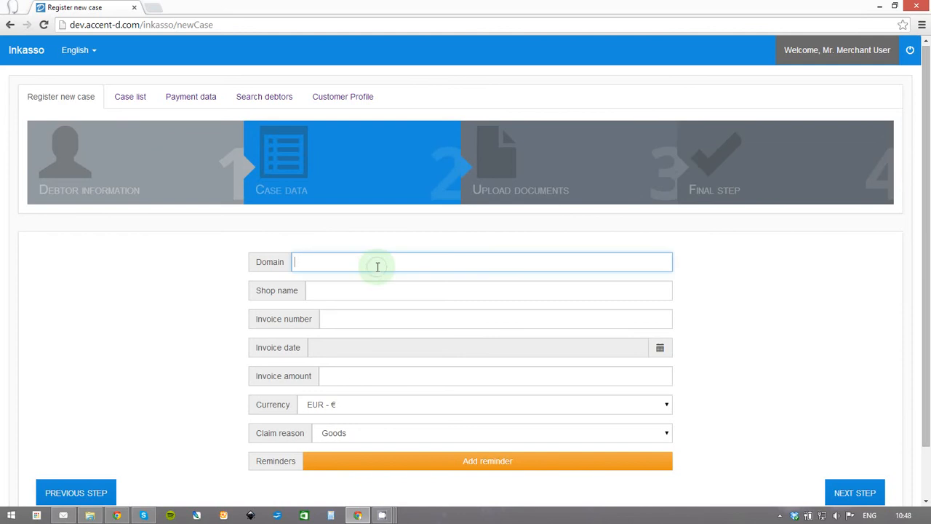
left_click(374, 285)
left_click(374, 268)
left_click(369, 286)
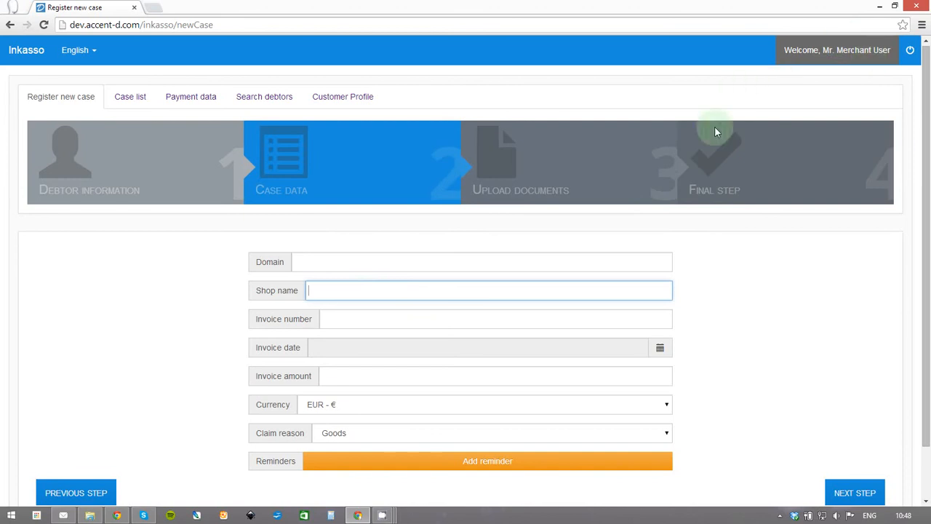
left_click(420, 264)
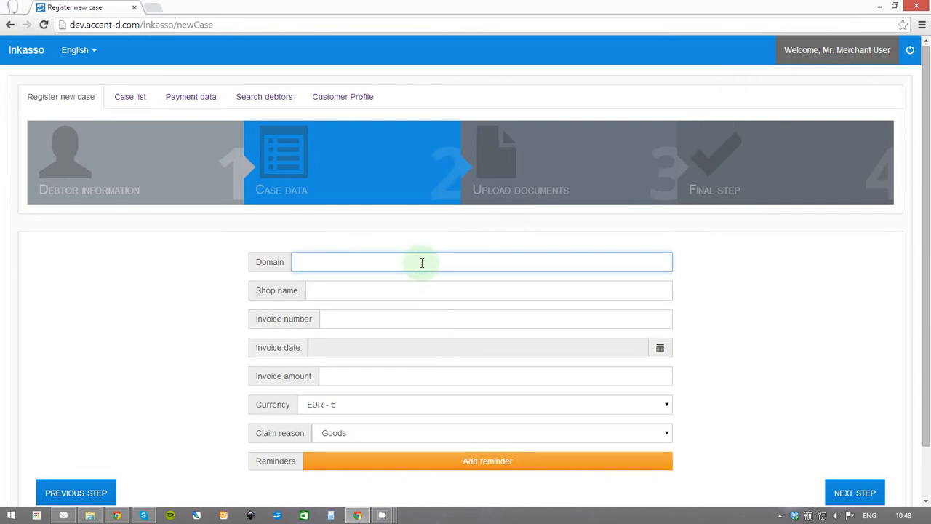
type("olx.de")
left_click(466, 289)
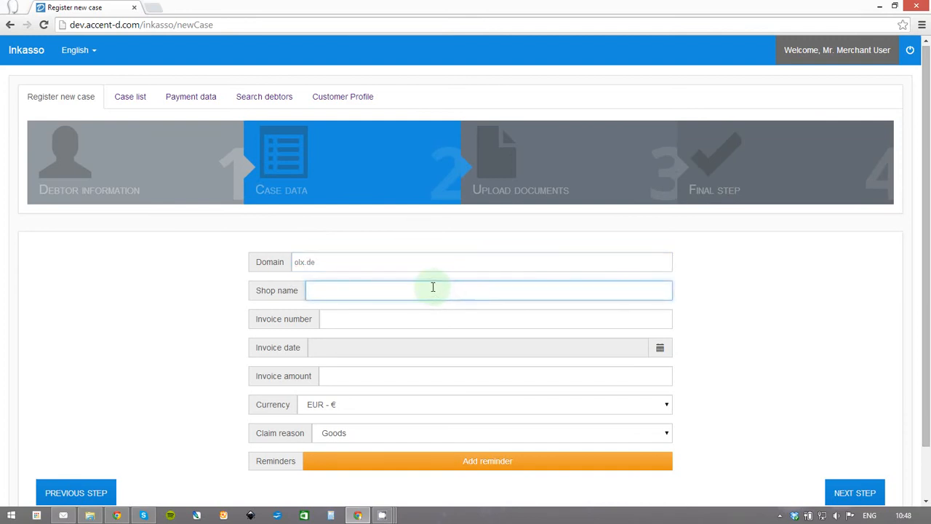
type("Happy")
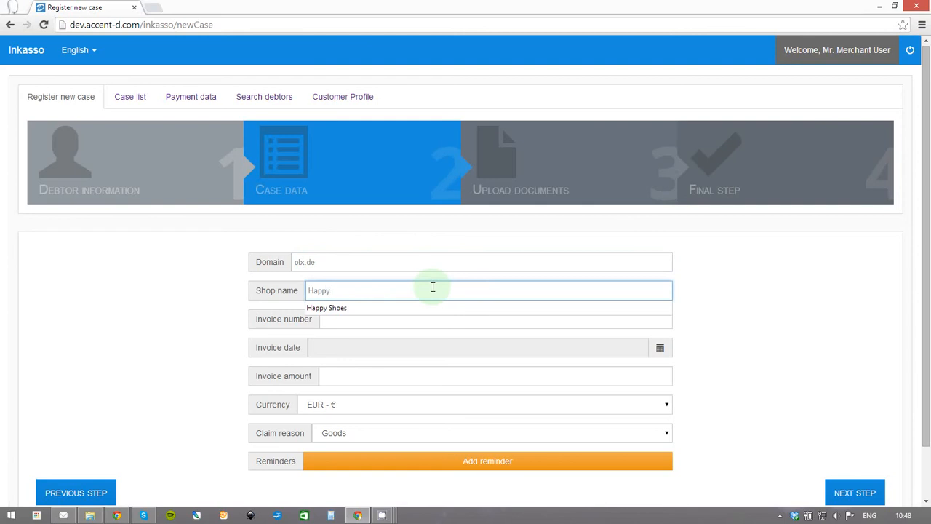
key("Down")
key("Return")
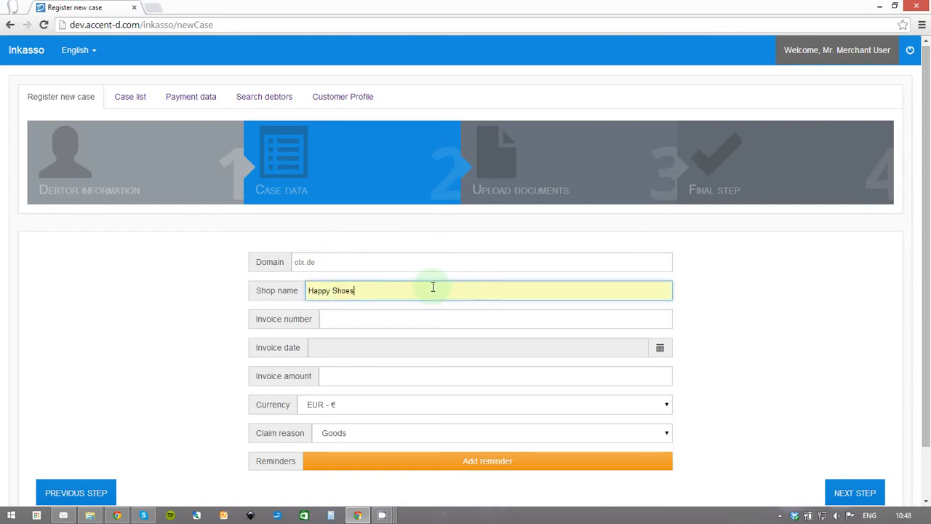
Fill in the invoice number and set the invoice date to 08/12/2014.
left_click(397, 319)
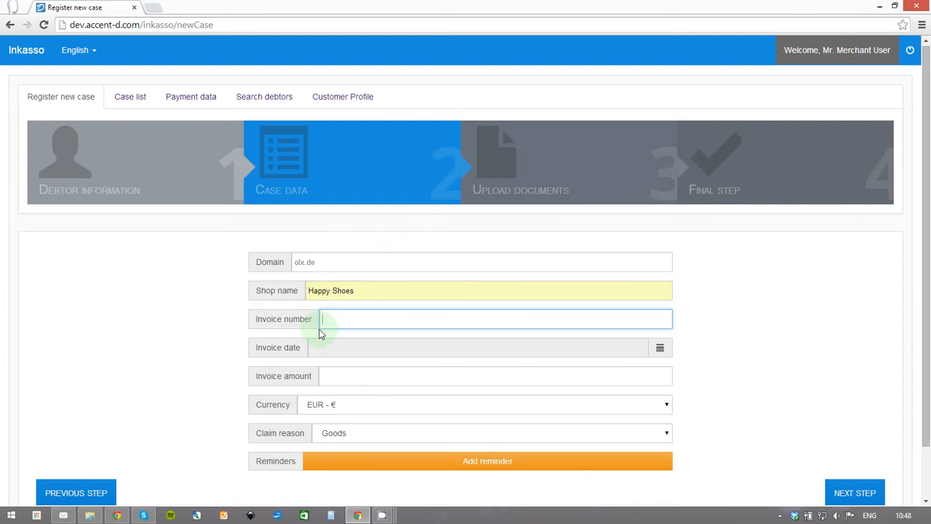
scroll(357, 326, "down", 1)
left_click(385, 266)
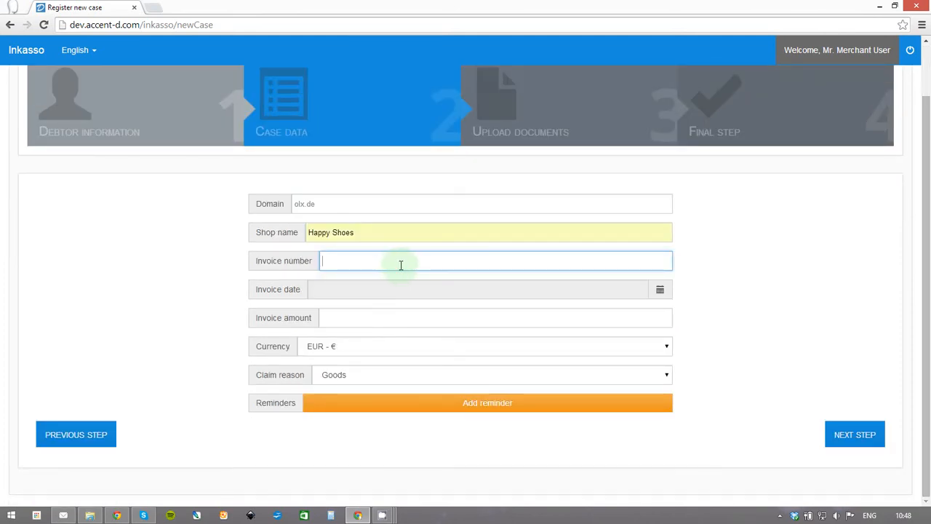
type("001458")
left_click(598, 267)
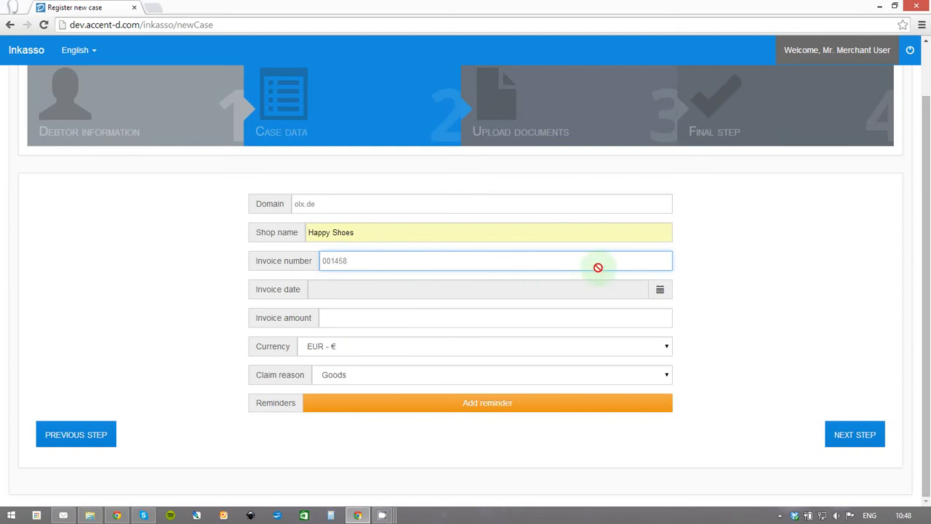
left_click(660, 291)
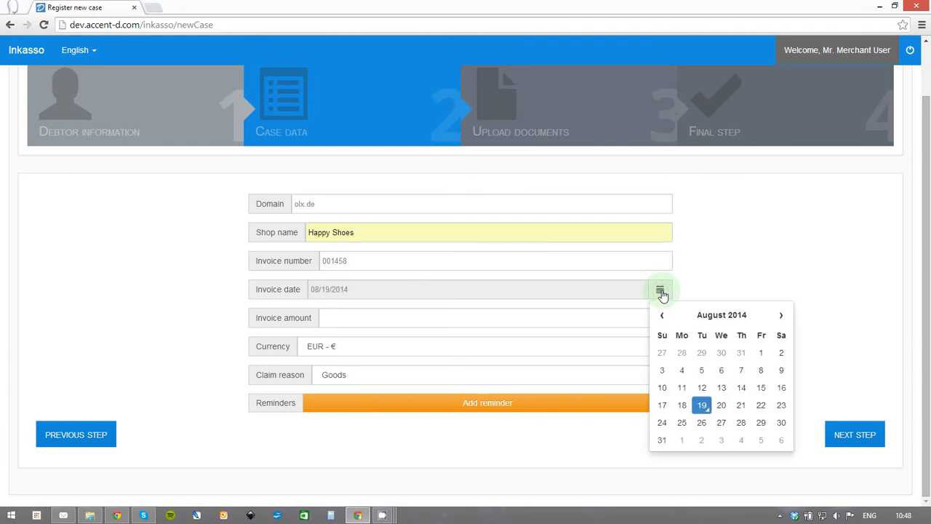
left_click(700, 391)
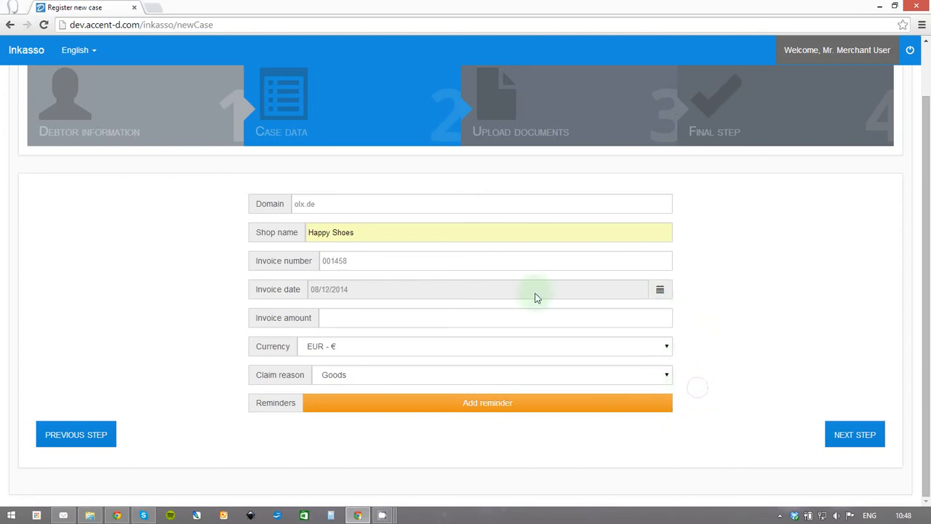
Enter the invoice amount 230, keeping currency EUR and claim reason Goods.
left_click(419, 323)
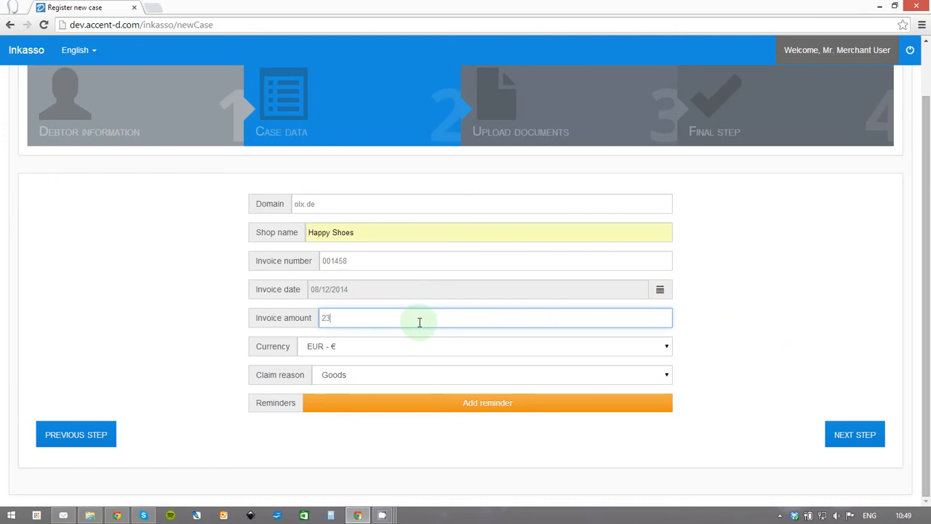
left_click(429, 347)
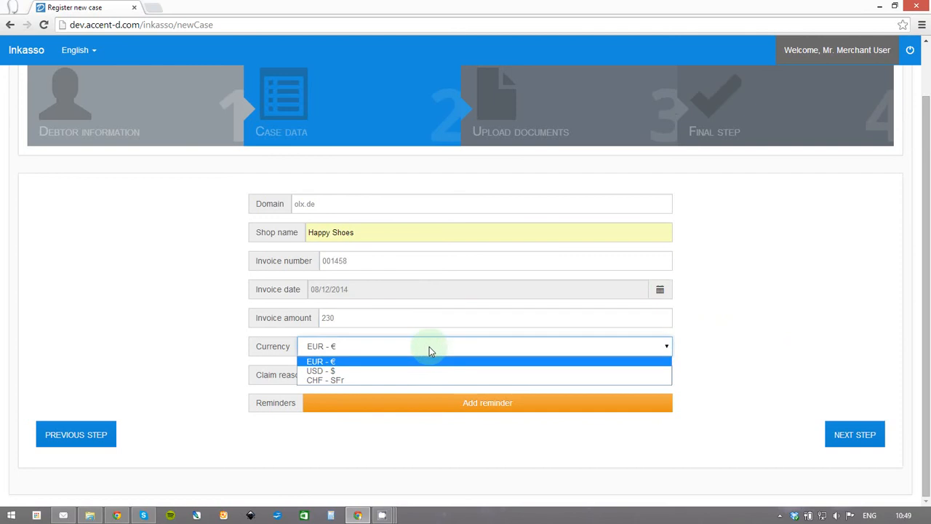
left_click(398, 361)
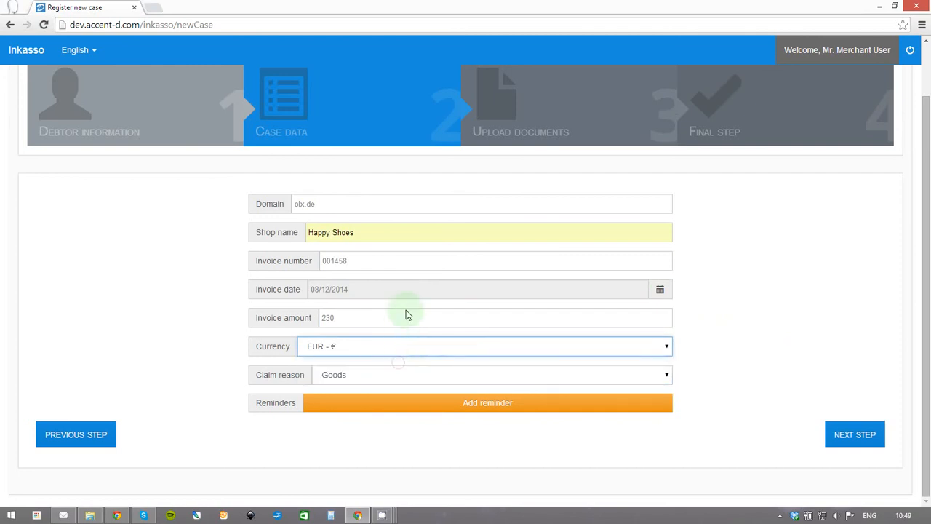
left_click(395, 380)
left_click(396, 383)
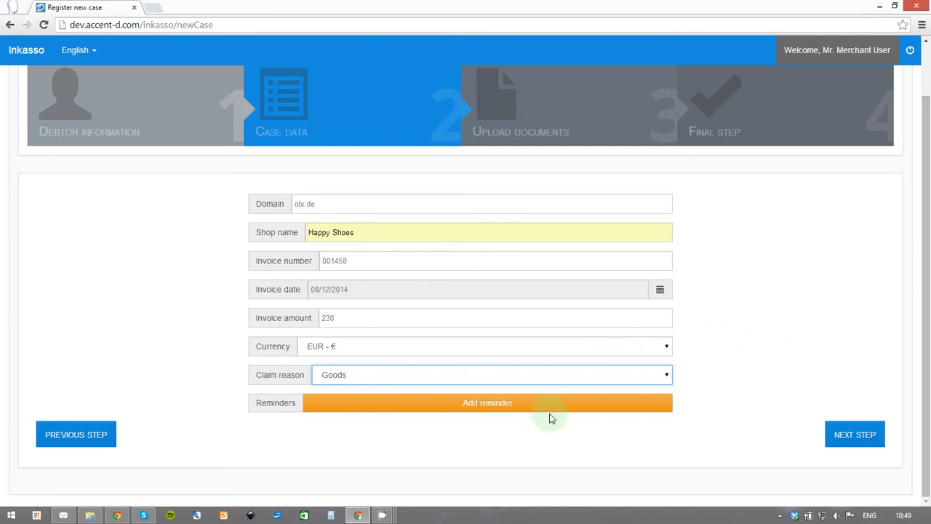
Add two reminders, delete both again, and continue to Upload documents.
left_click(499, 405)
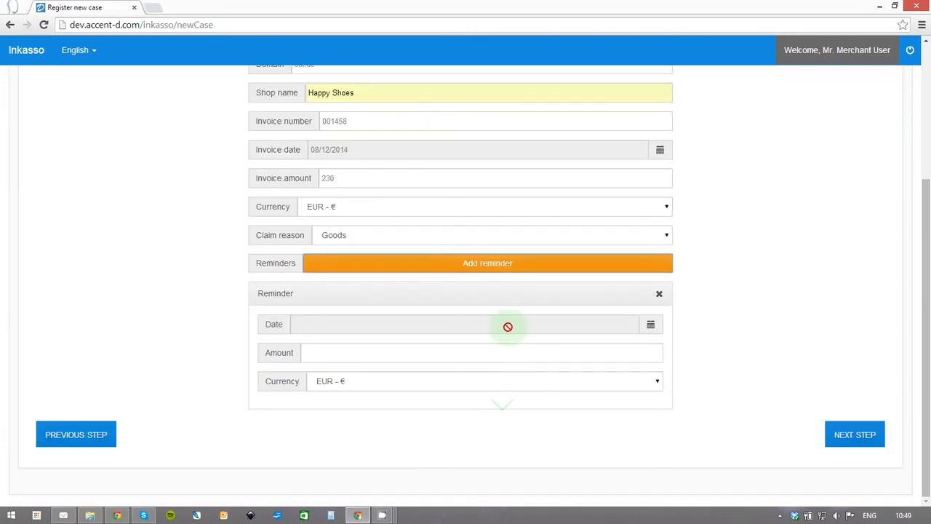
scroll(503, 326, "up", 1)
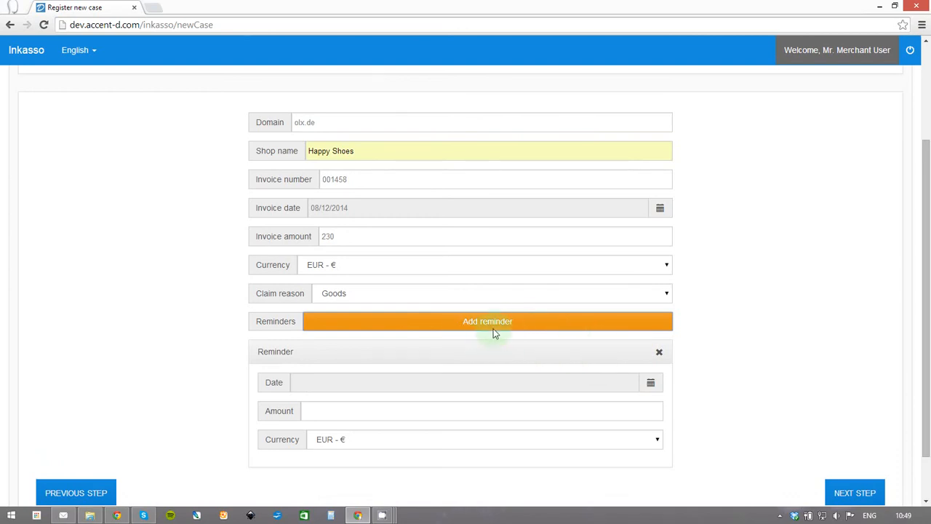
scroll(714, 338, "up", 1)
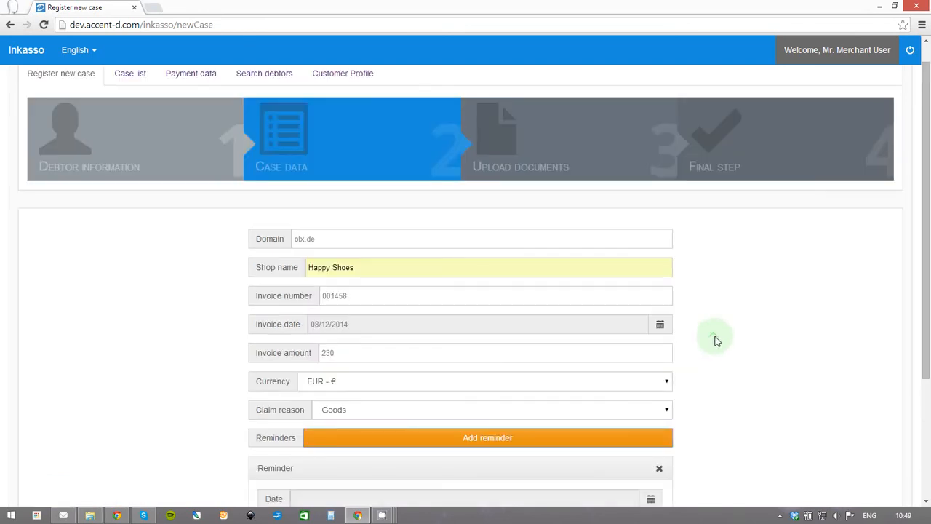
scroll(500, 407, "down", 2)
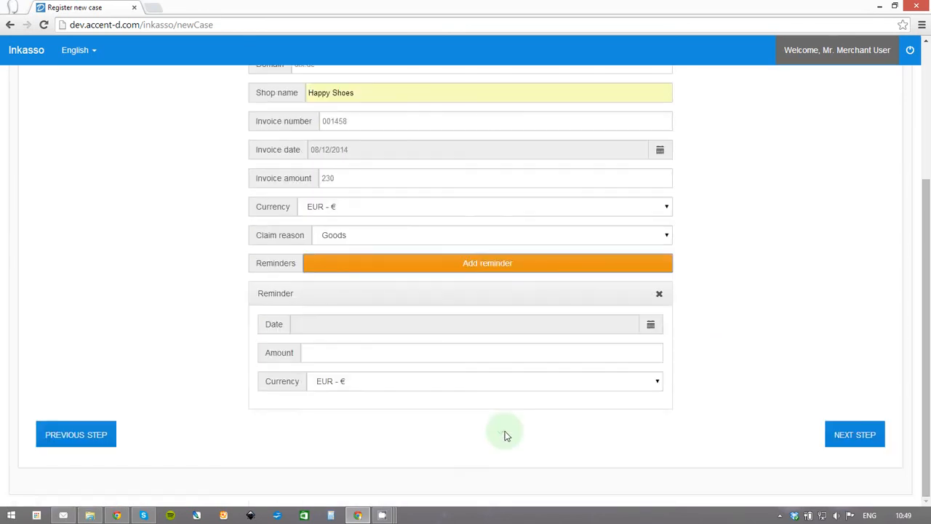
left_click(623, 266)
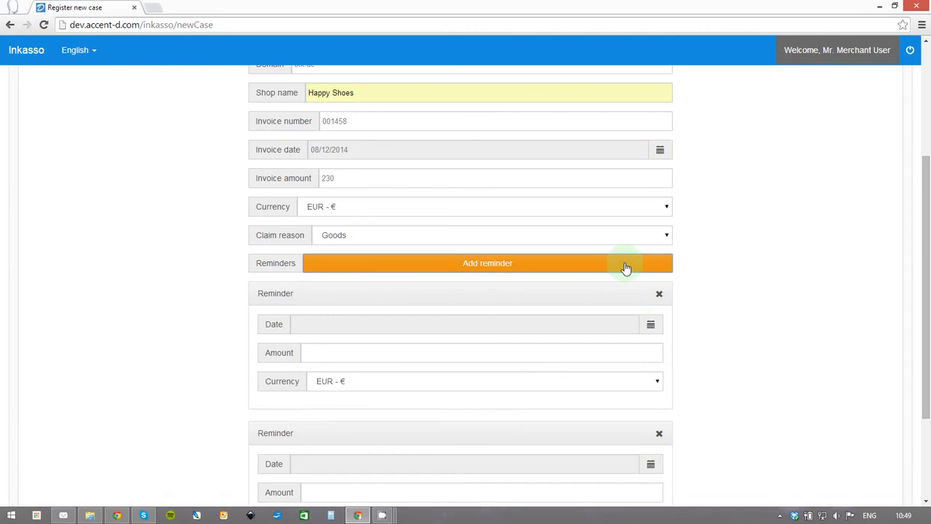
scroll(632, 270, "down", 2)
scroll(657, 278, "down", 1)
left_click(660, 295)
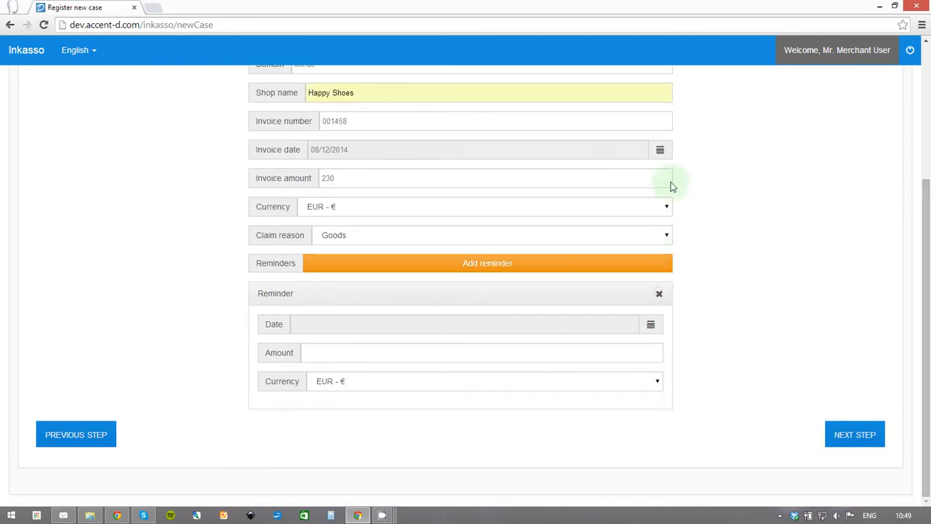
left_click(657, 291)
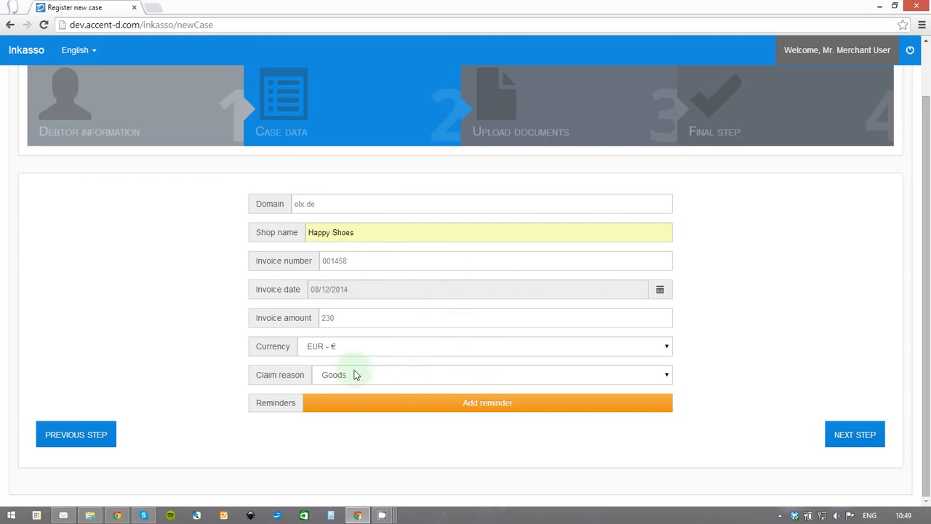
left_click(857, 435)
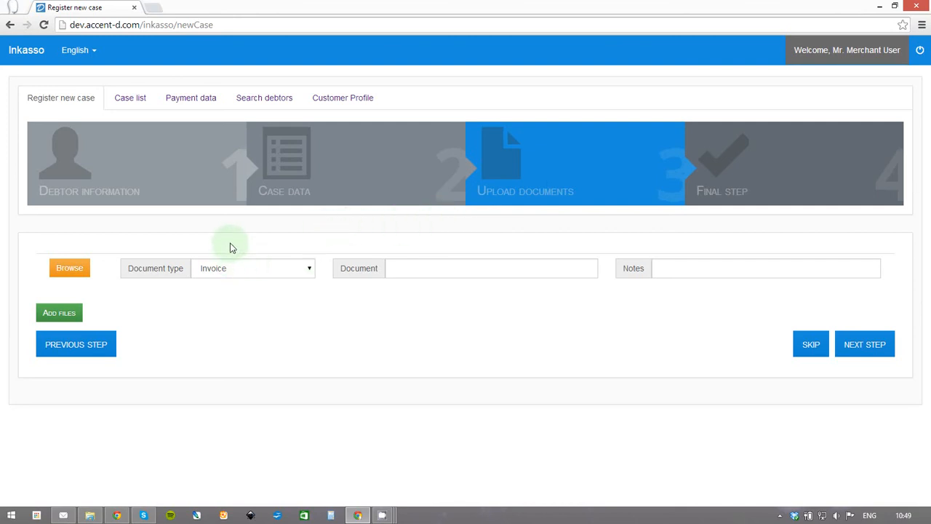
Set the document type to Cash receipt after briefly choosing Other.
left_click(229, 275)
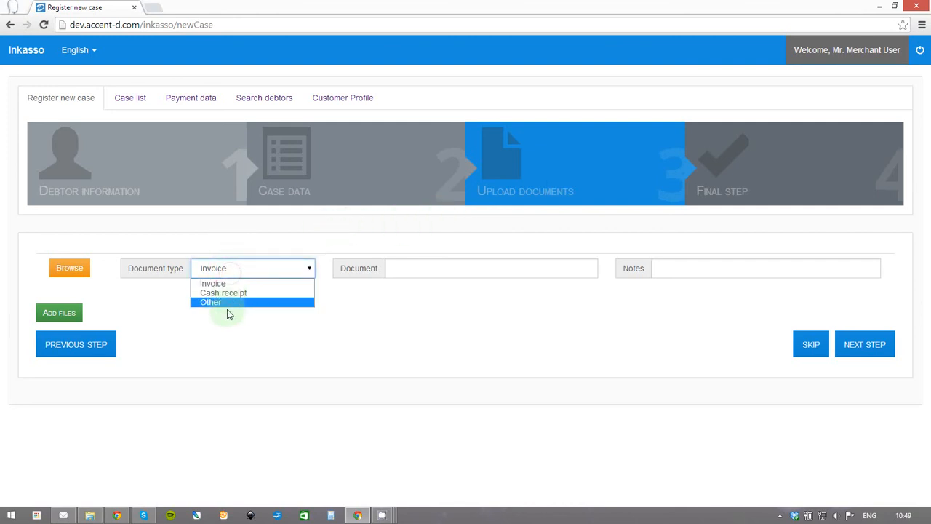
left_click(244, 292)
left_click(245, 275)
left_click(241, 304)
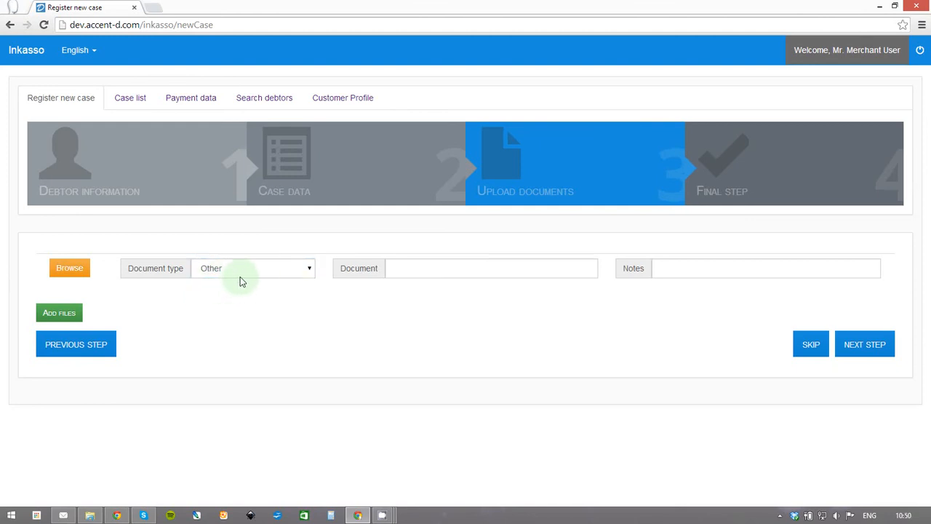
left_click(811, 346)
left_click(234, 270)
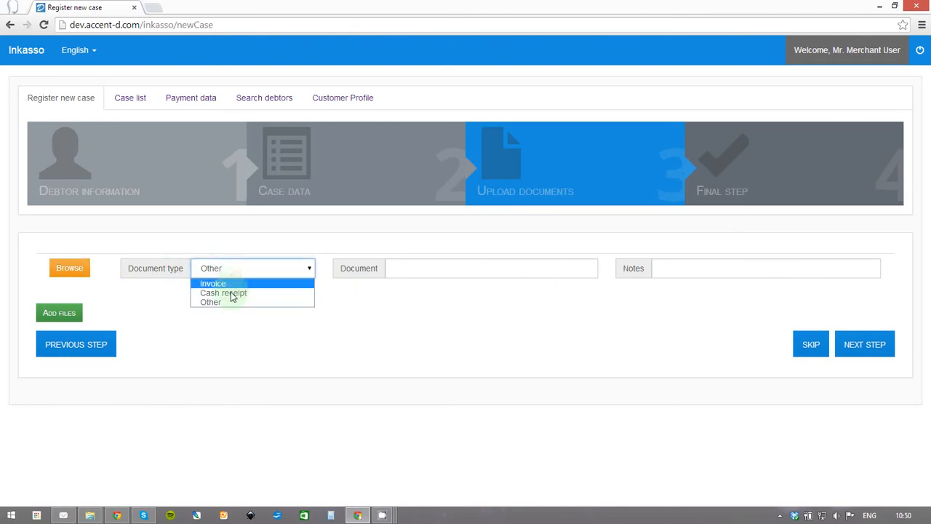
left_click(229, 293)
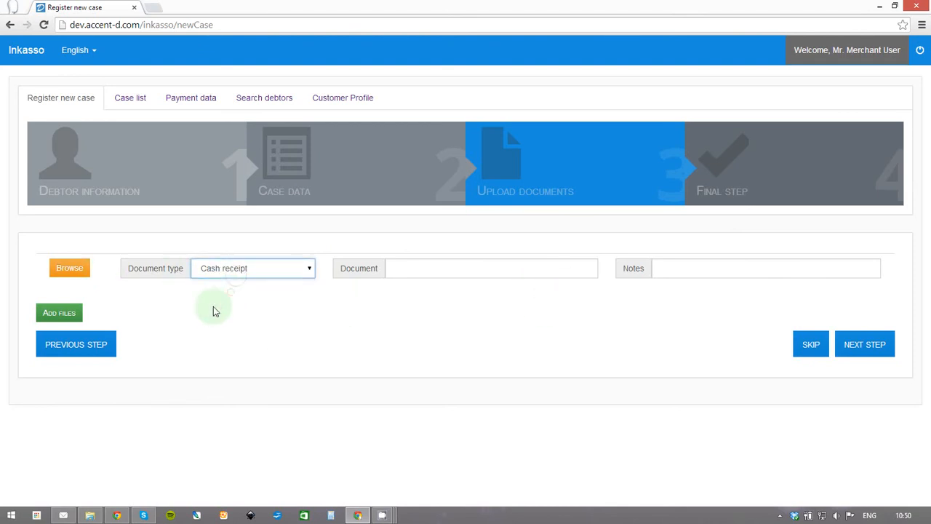
Attach the file inkasso2.doc to the cash receipt row.
left_click(70, 269)
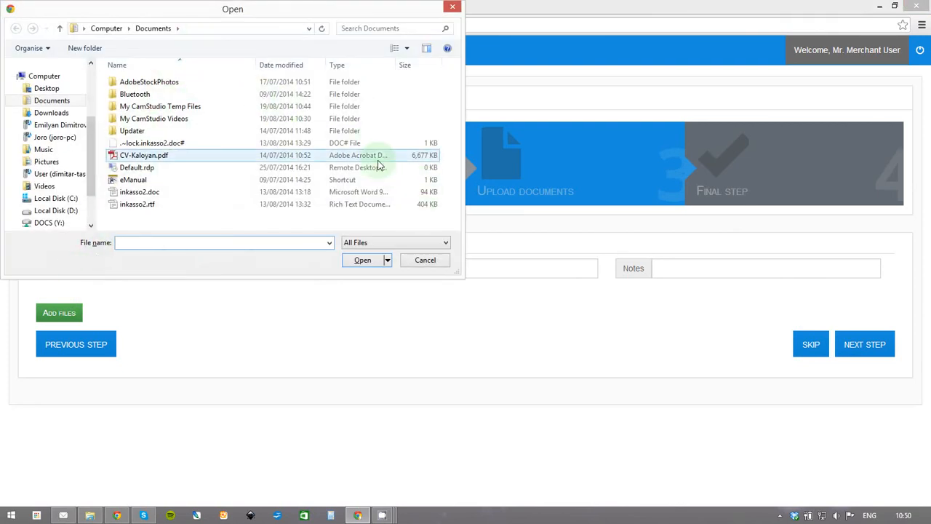
left_click(149, 191)
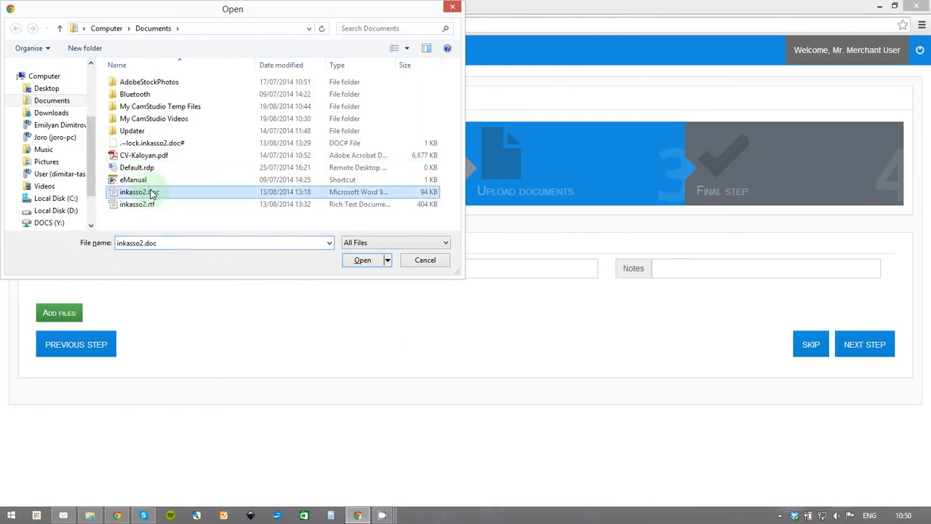
left_click(356, 260)
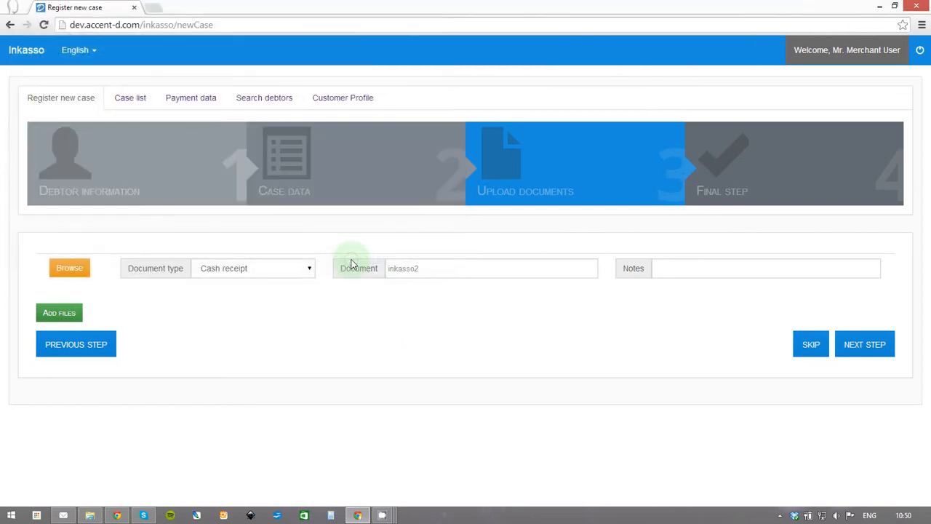
Rename the document from inkasso2 to 'Reciept 1', leaving notes empty.
left_click_drag(433, 269, 388, 267)
left_click(443, 268)
left_click(432, 268)
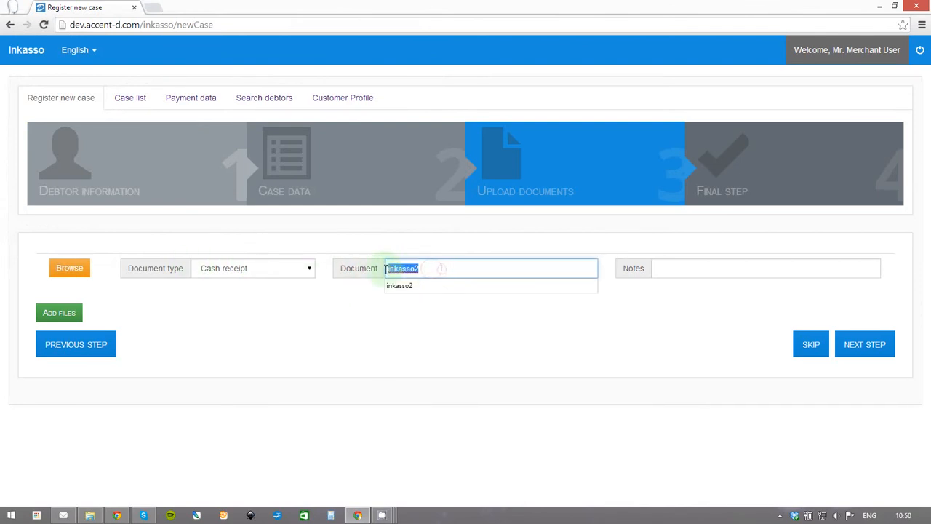
left_click(449, 266)
left_click_drag(449, 266, 376, 267)
type("Reciept 1")
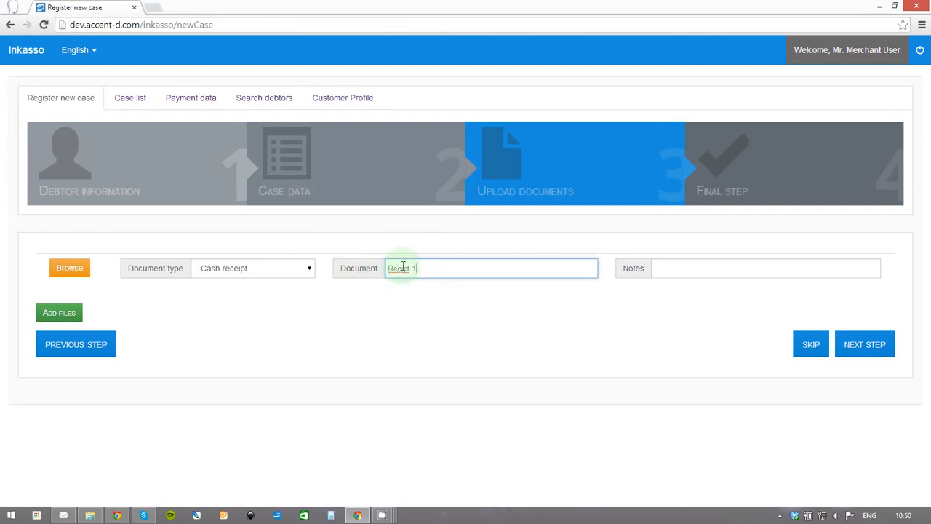
type("e")
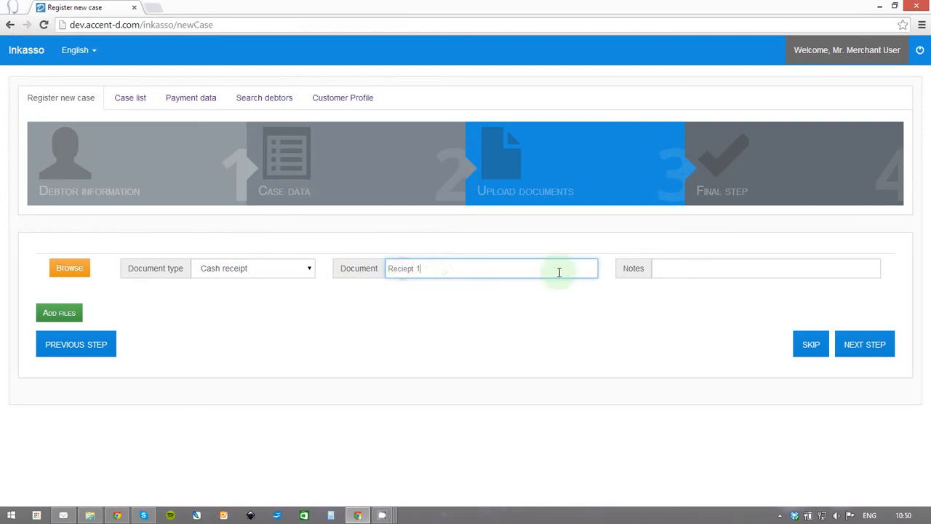
left_click(699, 269)
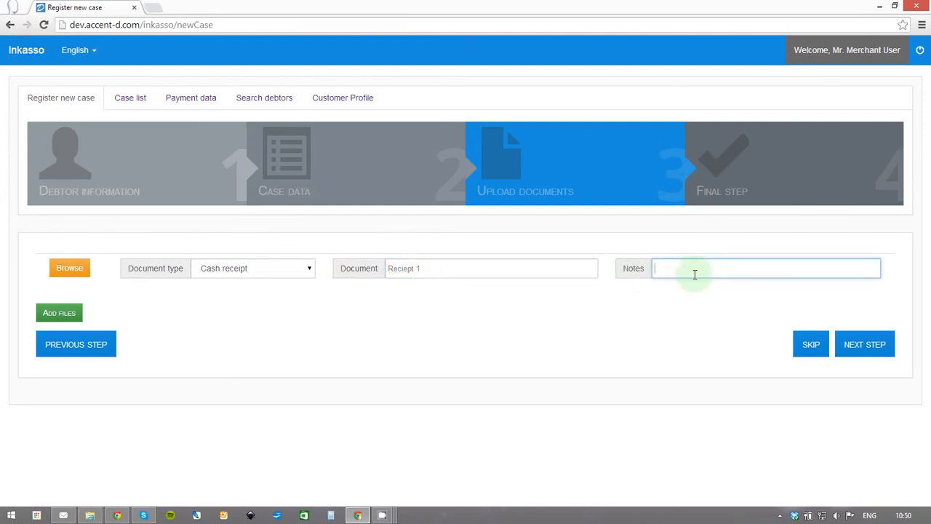
left_click(664, 284)
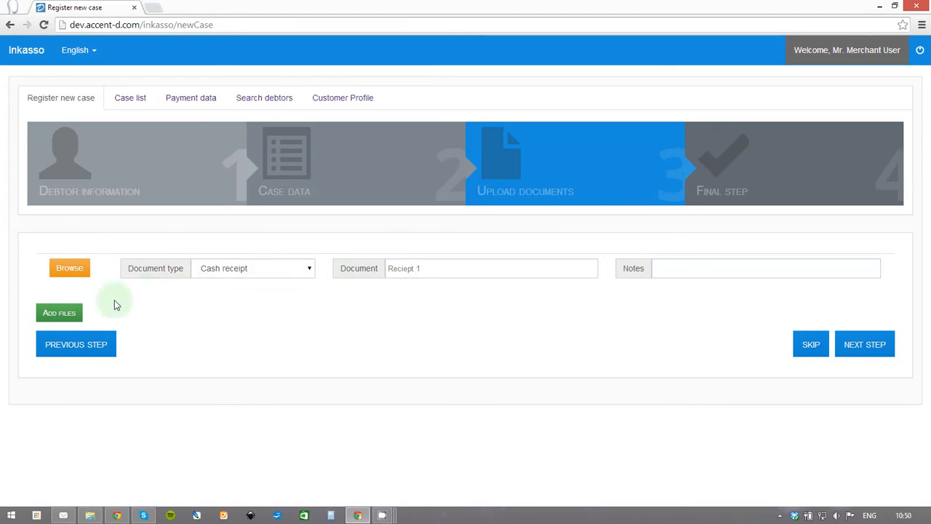
Add two extra document rows, then remove both so only the cash receipt row remains.
left_click(76, 314)
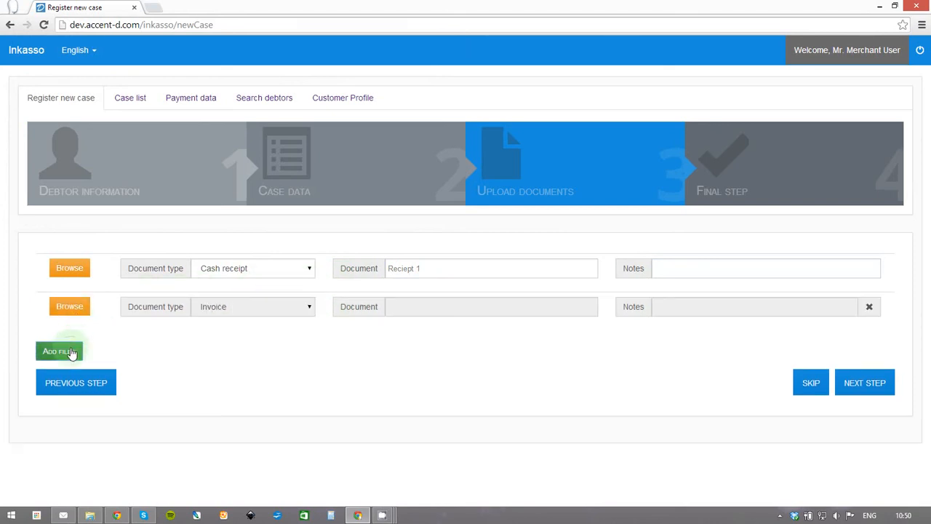
left_click(71, 352)
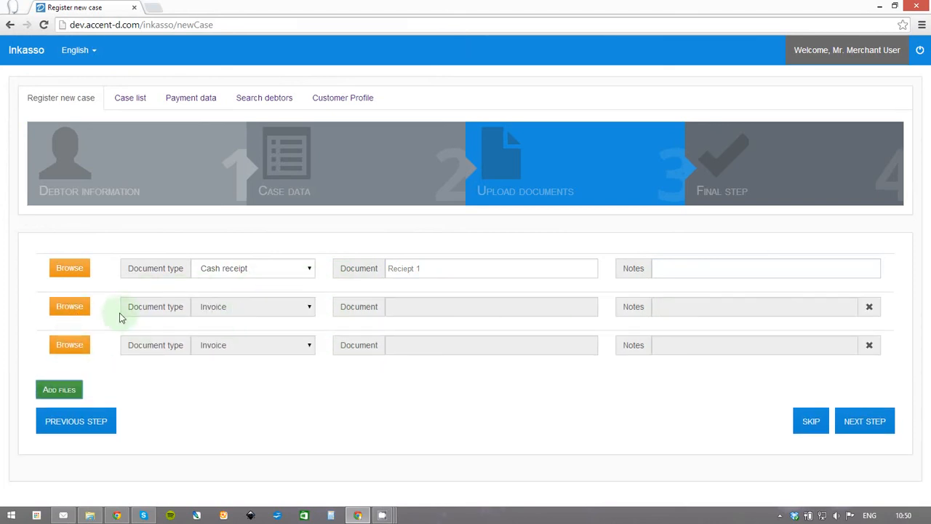
left_click(869, 308)
left_click(870, 309)
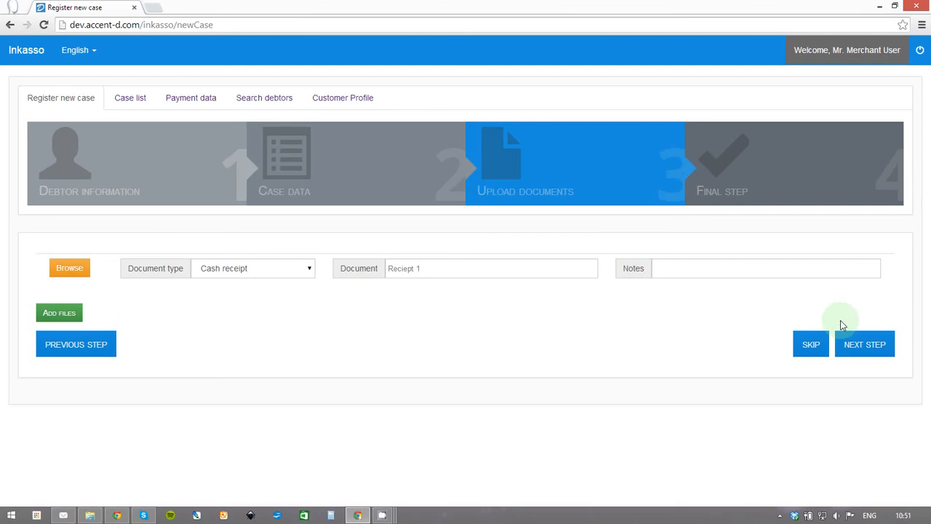
Set the cash receipt's notes to 'Hello' and advance to the Final step.
left_click(725, 273)
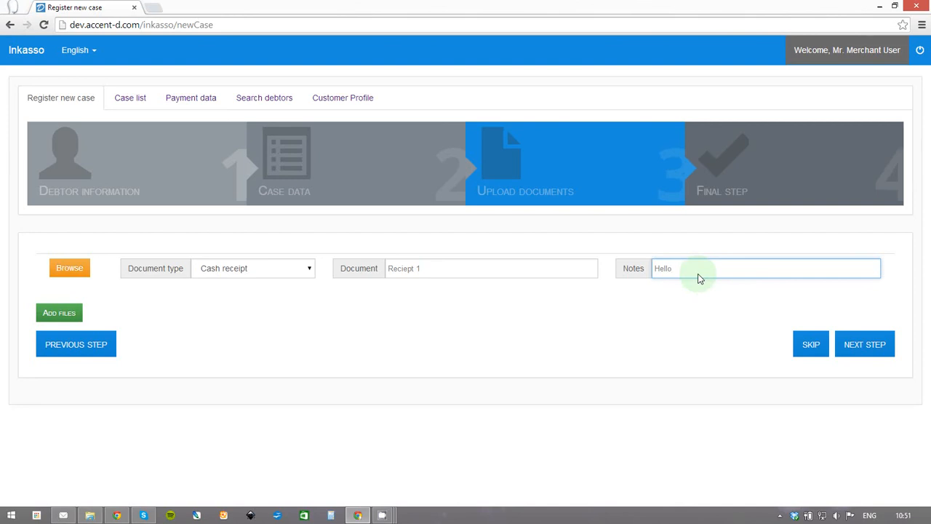
left_click(729, 298)
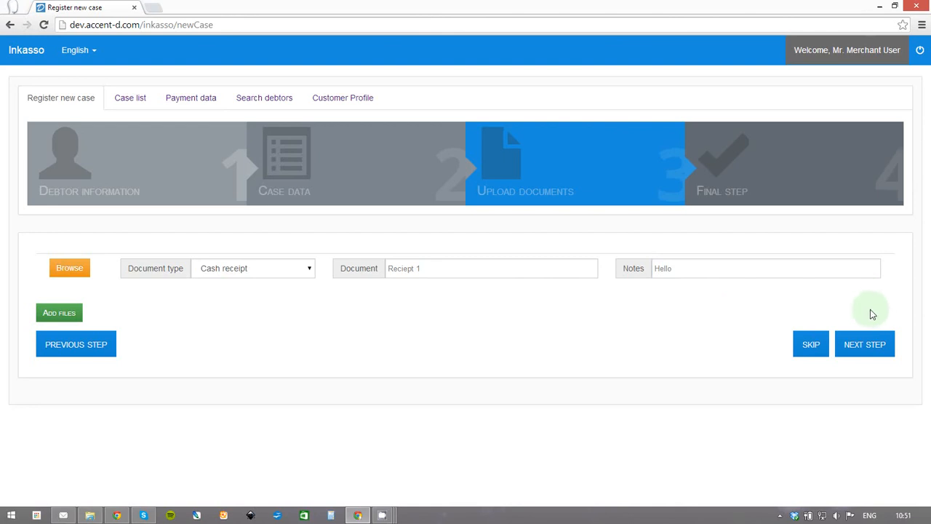
left_click(867, 342)
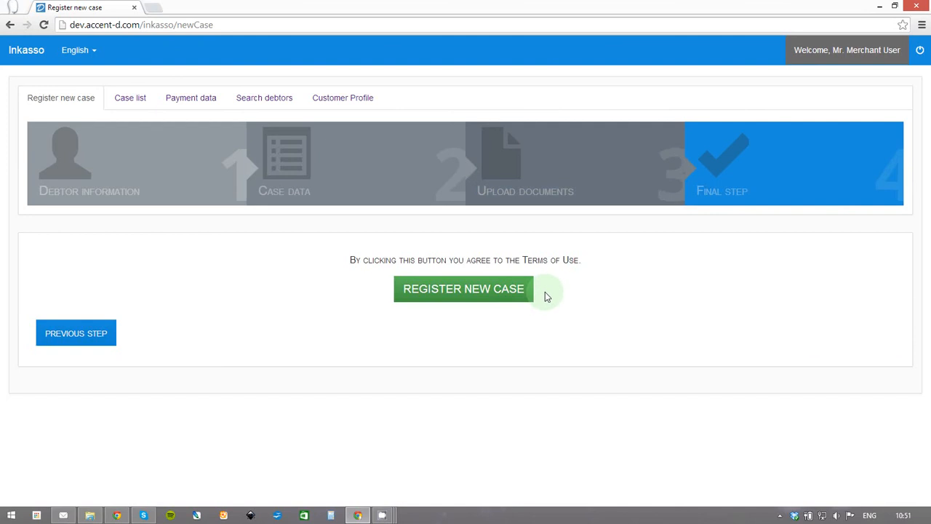
Step back through Upload documents and Case Data to Debtor Information, then forward again to the Final step.
left_click(62, 335)
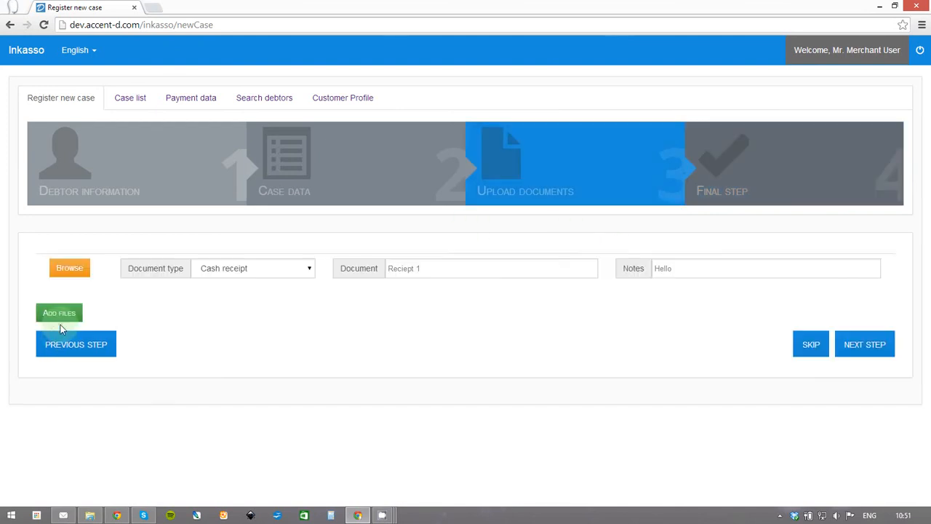
left_click(62, 340)
scroll(102, 357, "down", 1)
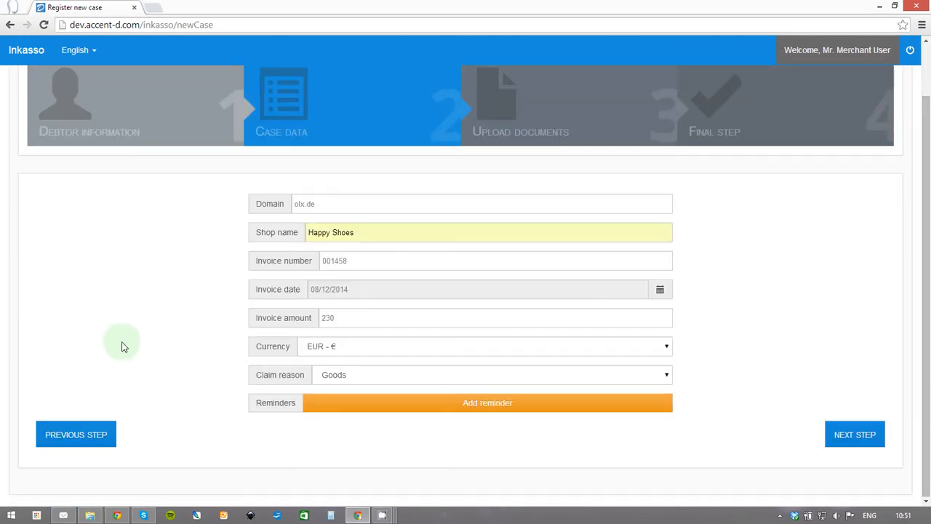
left_click(87, 422)
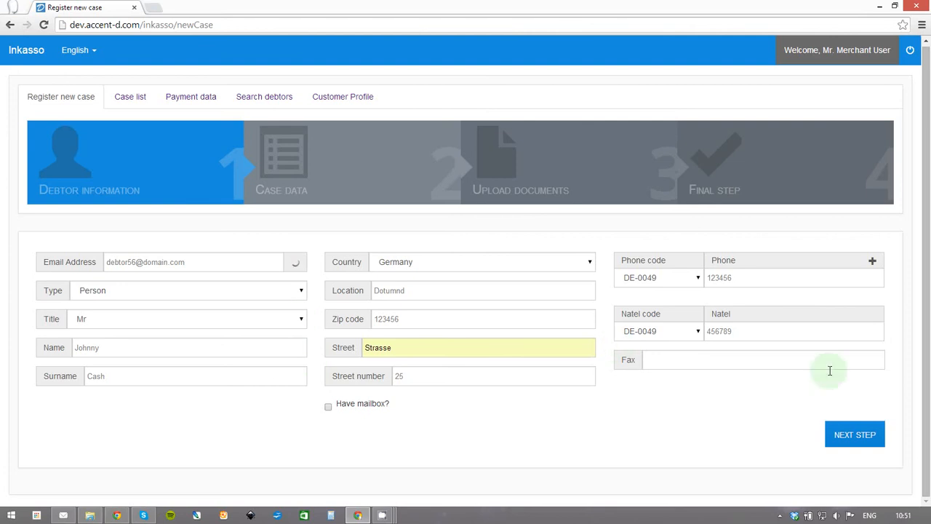
left_click(870, 443)
scroll(743, 236, "down", 1)
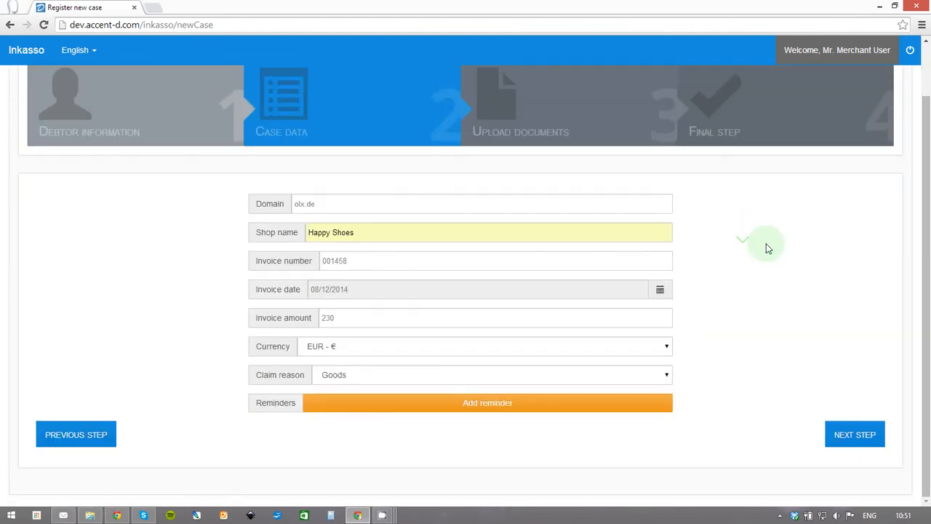
left_click(859, 443)
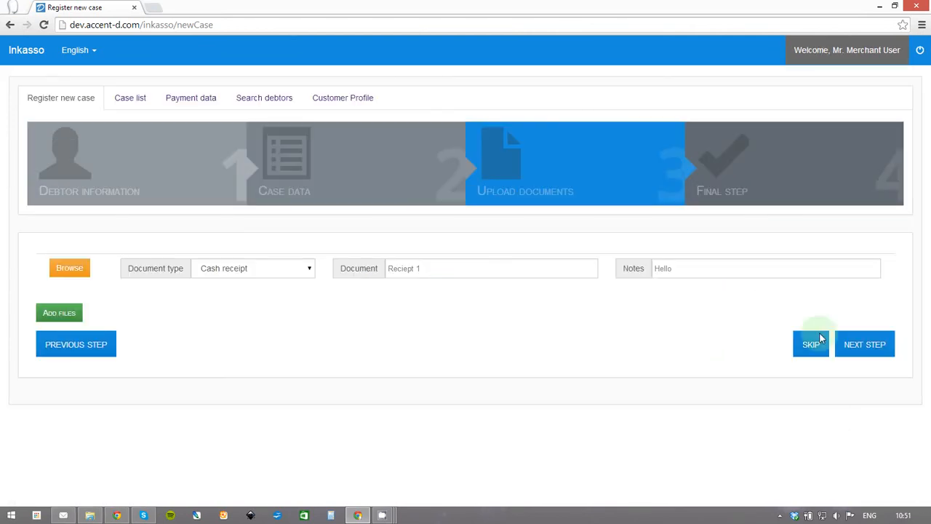
left_click(864, 348)
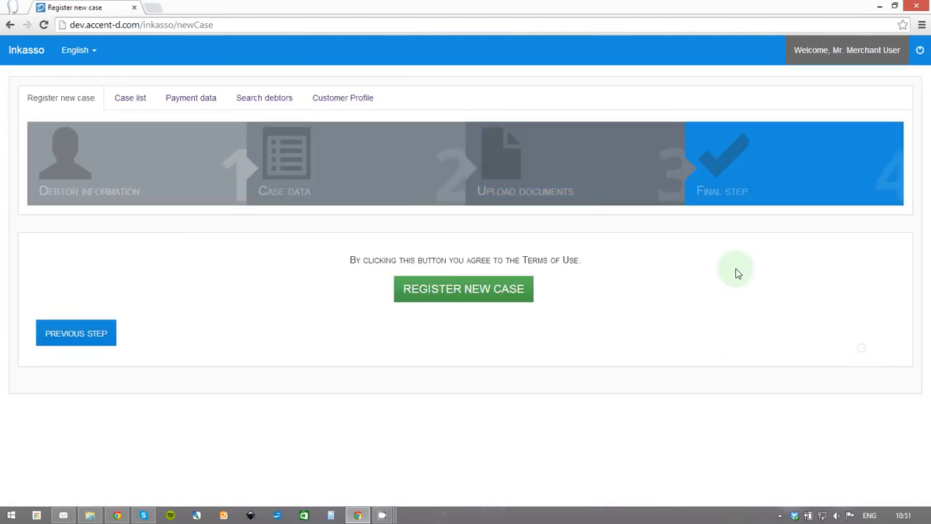
Register the 230 EUR Goods case, confirm it in the case list, then log out.
left_click(469, 291)
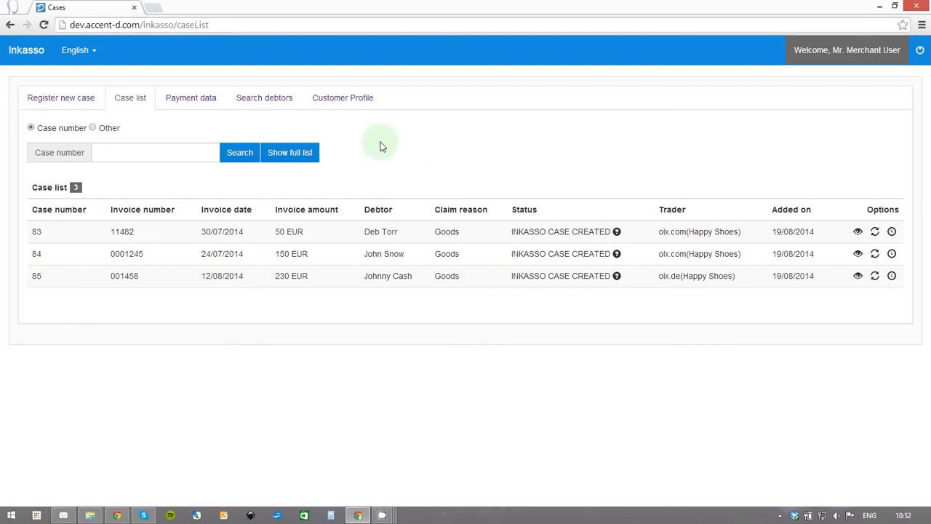
left_click(73, 99)
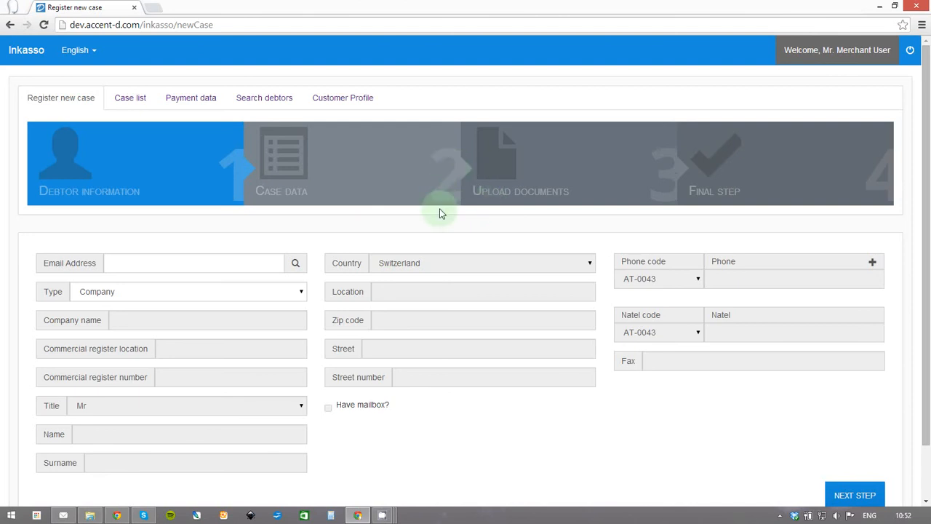
left_click(909, 55)
mouse_move(382, 514)
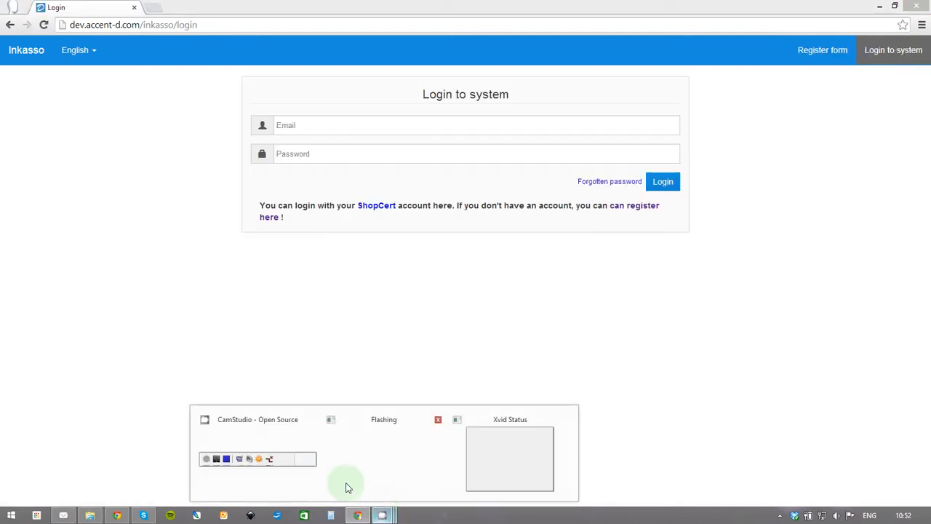